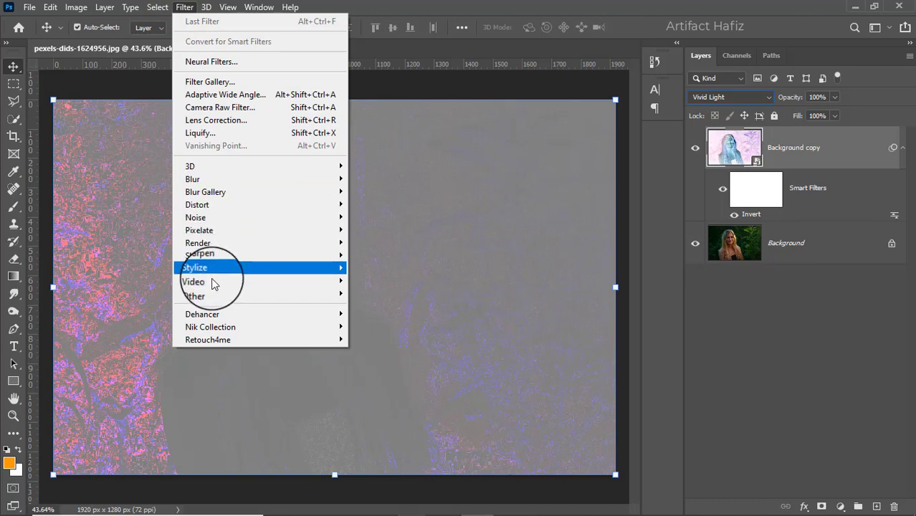
- Apply a High Pass filter with a radius of 8.2 pixels to the Background copy layer
{"action": "mouse_move", "coordinate": [250, 294]}
{"action": "left_click", "coordinate": [374, 308]}
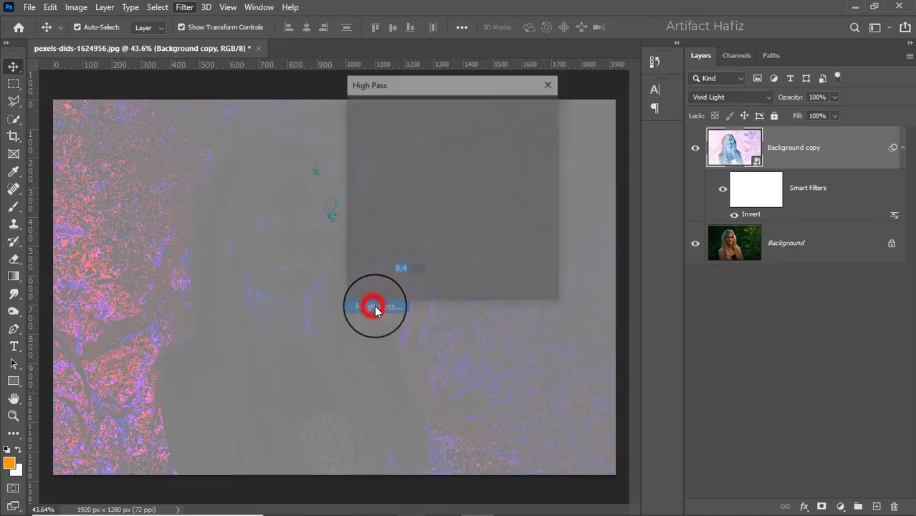
{"action": "left_click_drag", "start_coordinate": [404, 81], "coordinate": [561, 83]}
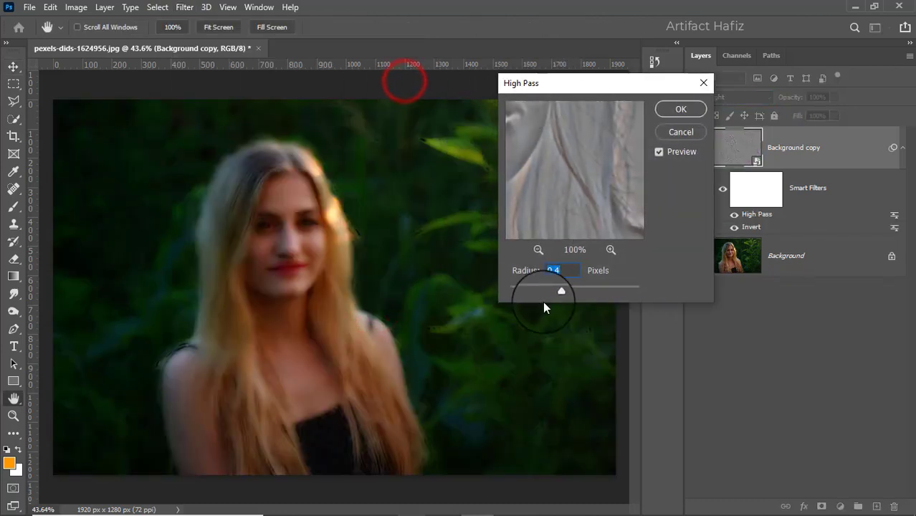
{"action": "mouse_move", "coordinate": [553, 292]}
{"action": "left_mouse_down"}
{"action": "mouse_move", "coordinate": [564, 291]}
{"action": "mouse_move", "coordinate": [555, 296]}
{"action": "left_mouse_up"}
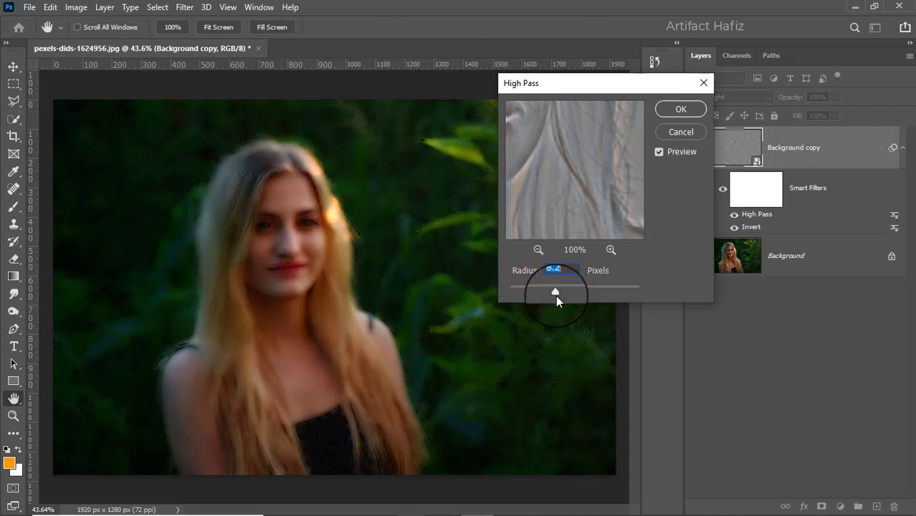
{"action": "left_click_drag", "start_coordinate": [564, 158], "coordinate": [597, 214]}
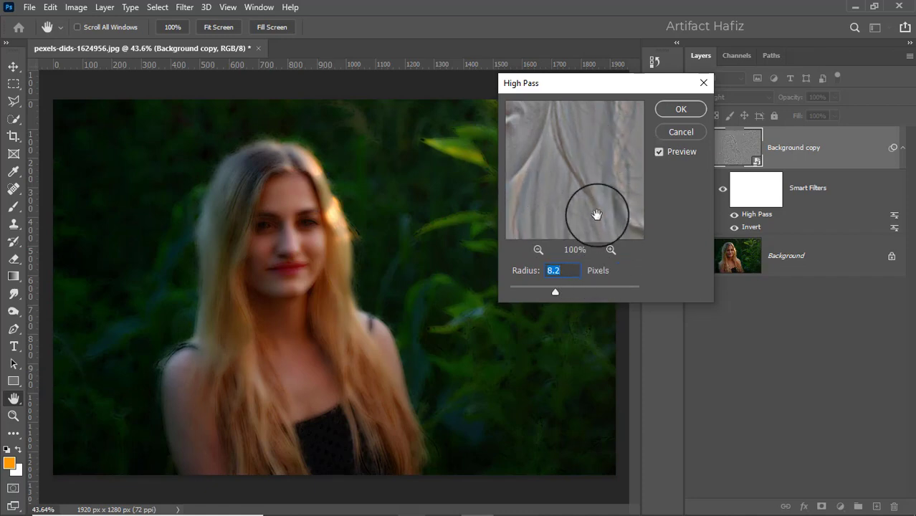
{"action": "left_click", "coordinate": [667, 109]}
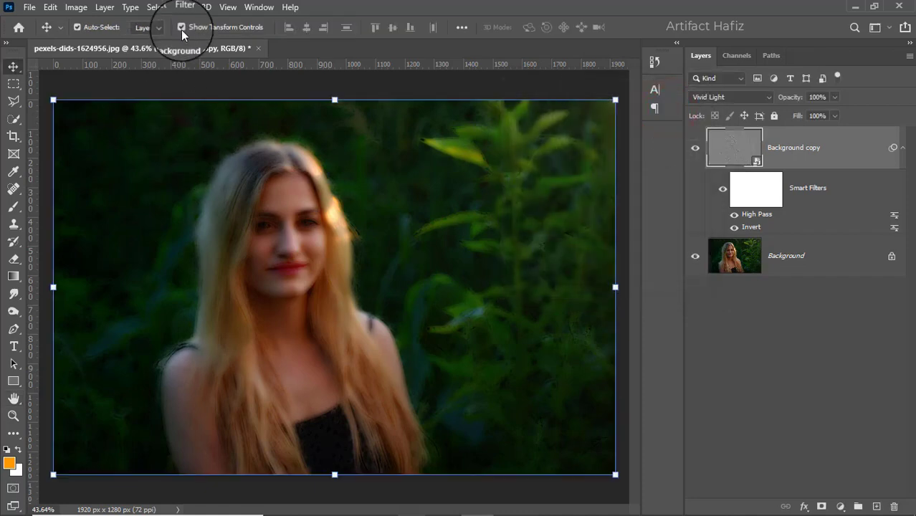
- Apply a Gaussian Blur smart filter with a radius of 2.3 pixels to the Background copy layer
{"action": "left_click", "coordinate": [185, 7]}
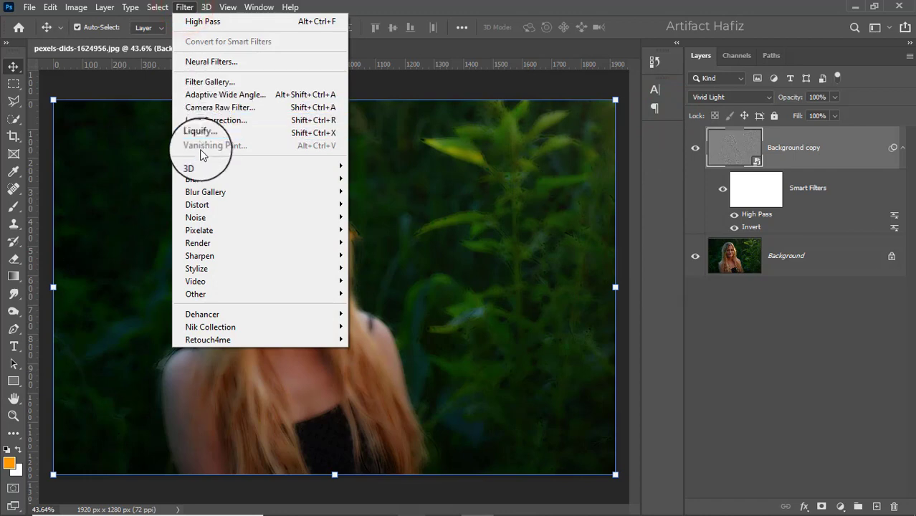
{"action": "mouse_move", "coordinate": [276, 179]}
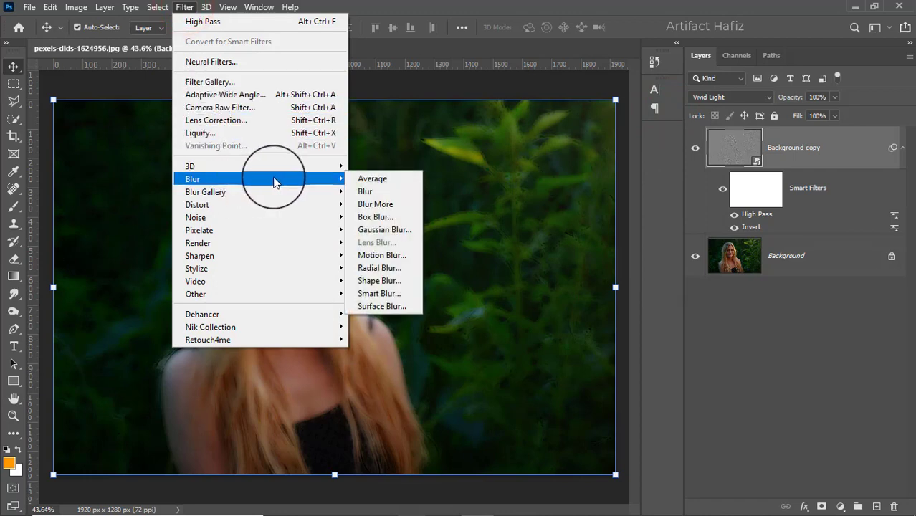
{"action": "left_click", "coordinate": [377, 230]}
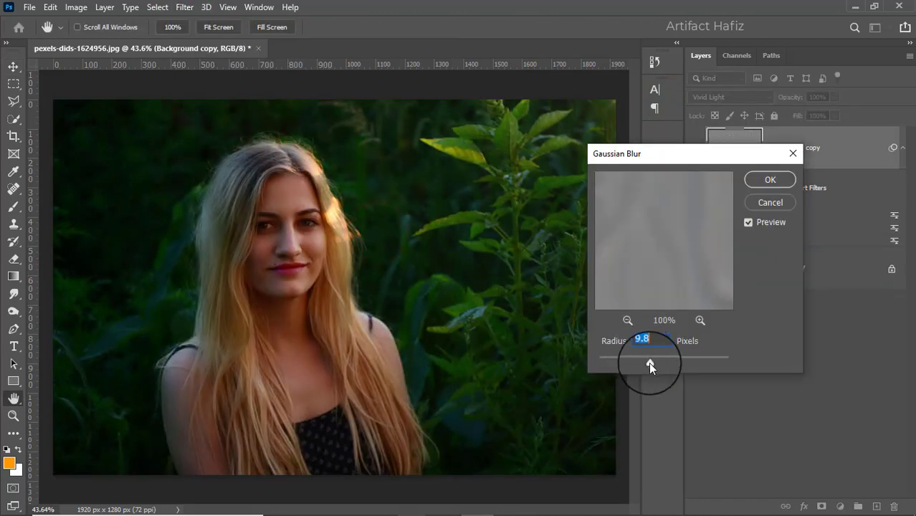
{"action": "left_click_drag", "start_coordinate": [650, 364], "coordinate": [688, 366]}
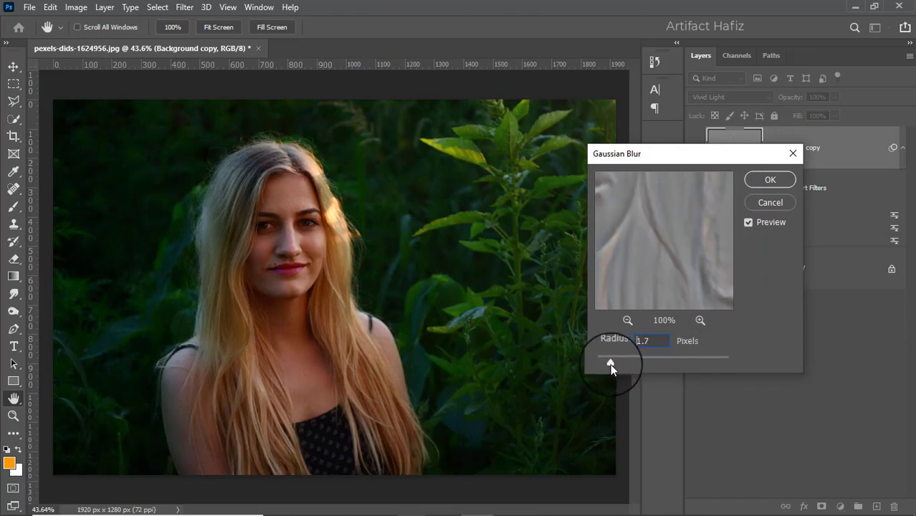
{"action": "left_click_drag", "start_coordinate": [610, 363], "coordinate": [613, 363]}
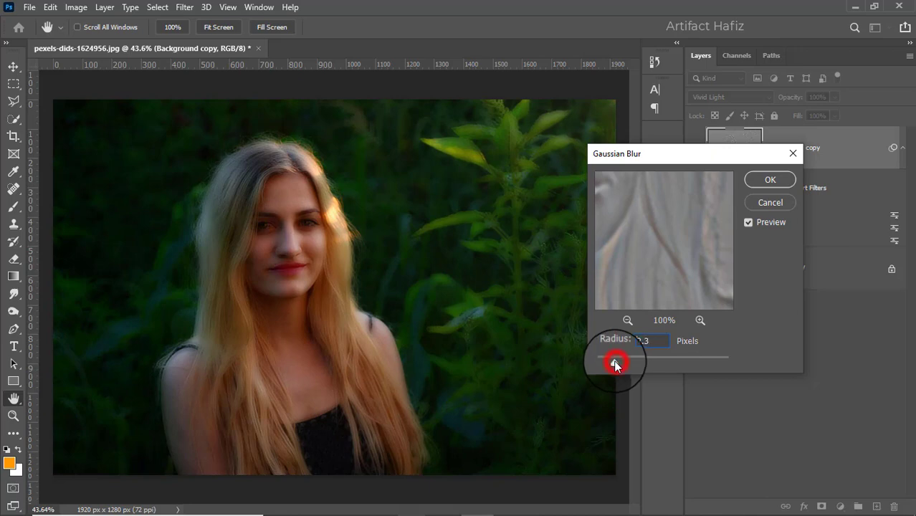
{"action": "left_click", "coordinate": [751, 187]}
{"action": "key", "text": "v"}
- Set the Gaussian Blur smart filter's radius to 0.9 pixels, judging the effect on the face
{"action": "scroll", "coordinate": [287, 269], "scroll_direction": "up", "scroll_amount": 6}
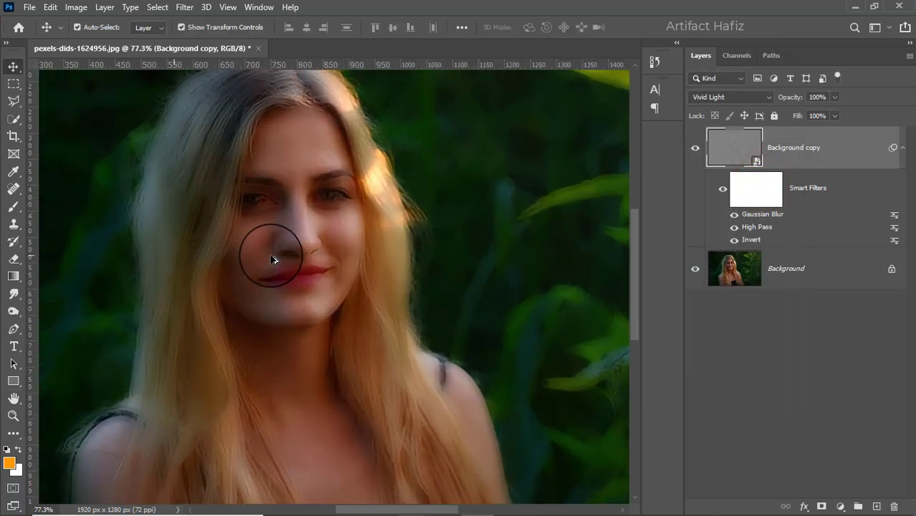
{"action": "scroll", "coordinate": [272, 259], "scroll_direction": "down", "scroll_amount": 2}
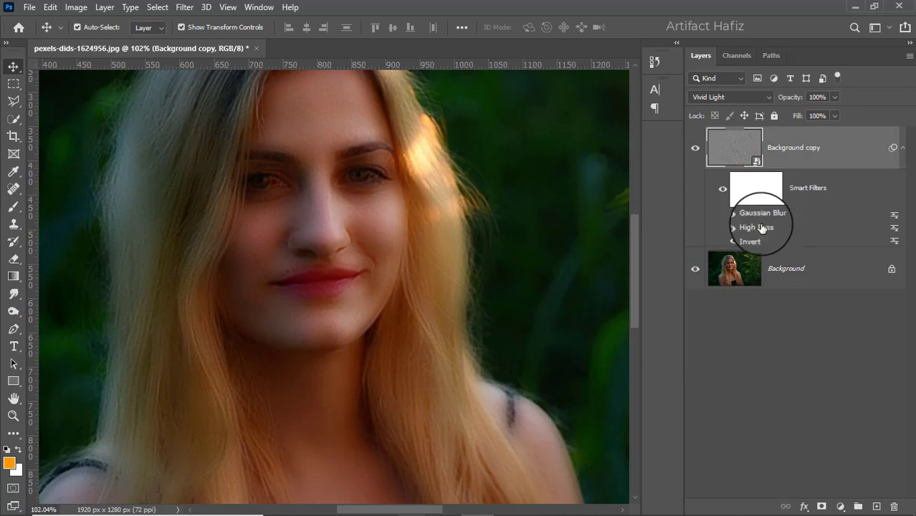
{"action": "double_click", "coordinate": [757, 218]}
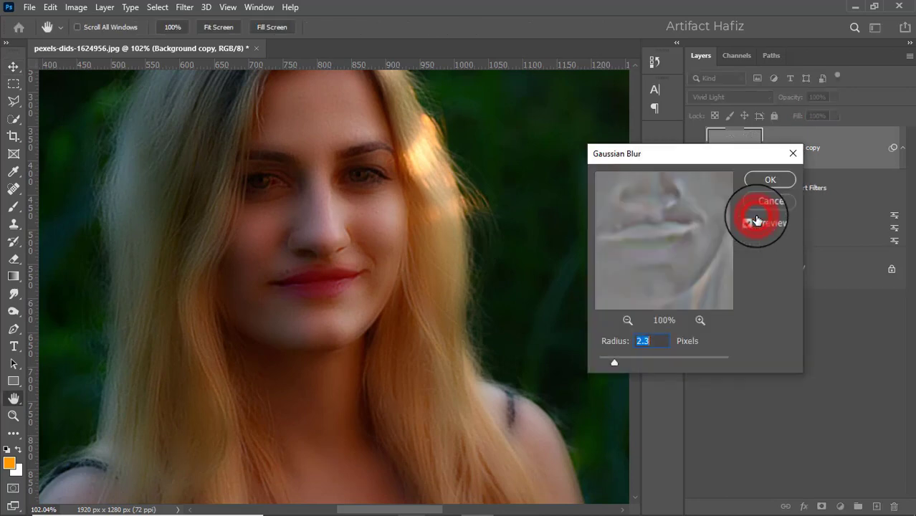
{"action": "left_click_drag", "start_coordinate": [606, 361], "coordinate": [603, 361]}
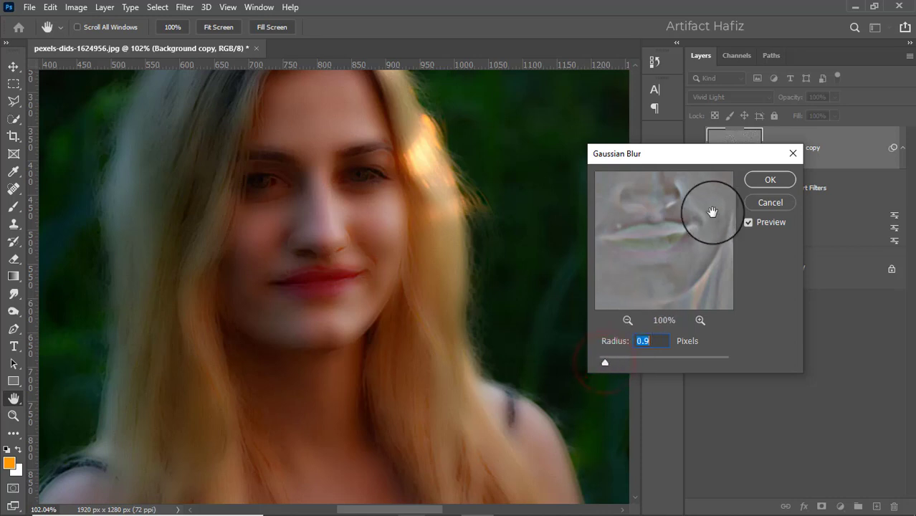
{"action": "left_click", "coordinate": [770, 180]}
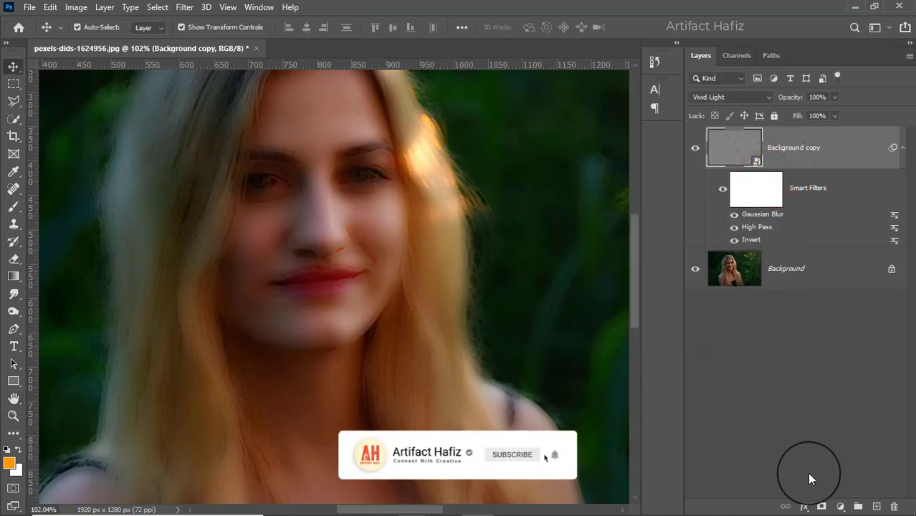
- Add a layer mask to the Background copy layer and invert it to black
{"action": "left_click", "coordinate": [822, 506]}
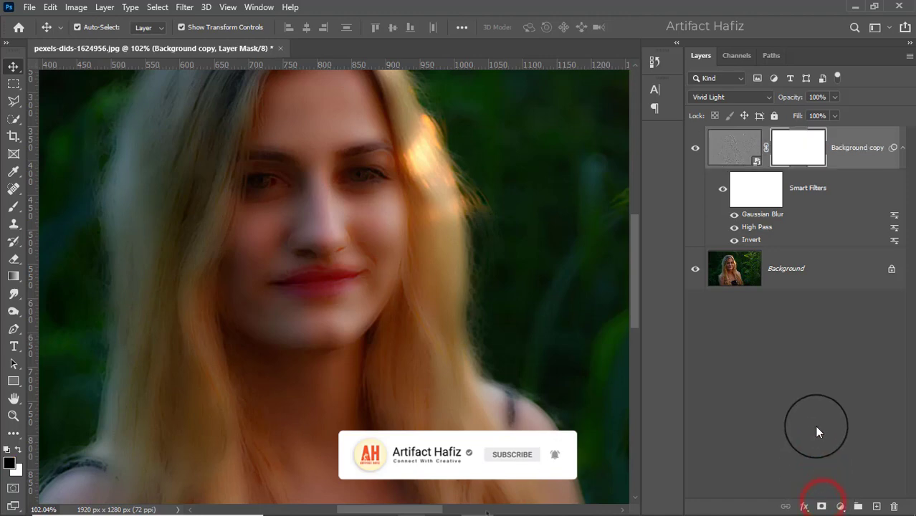
{"action": "left_click", "coordinate": [792, 147]}
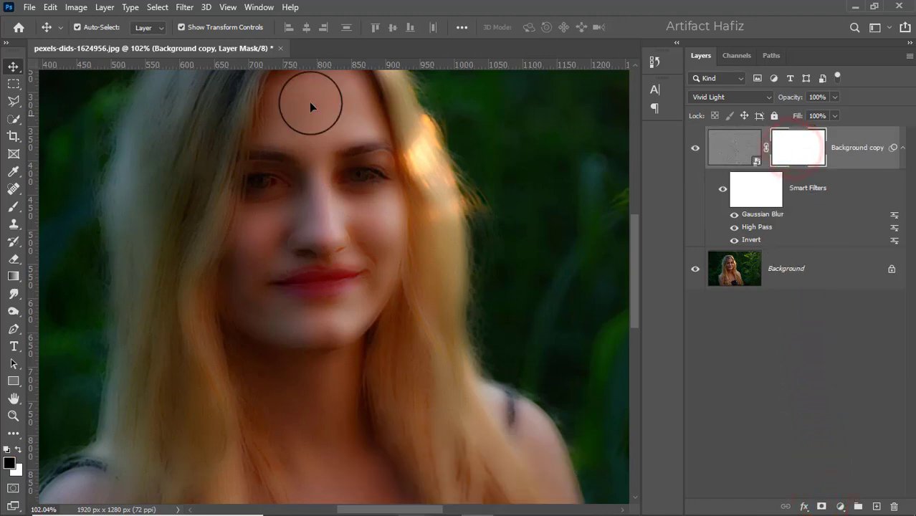
{"action": "left_click", "coordinate": [76, 7]}
{"action": "mouse_move", "coordinate": [99, 46]}
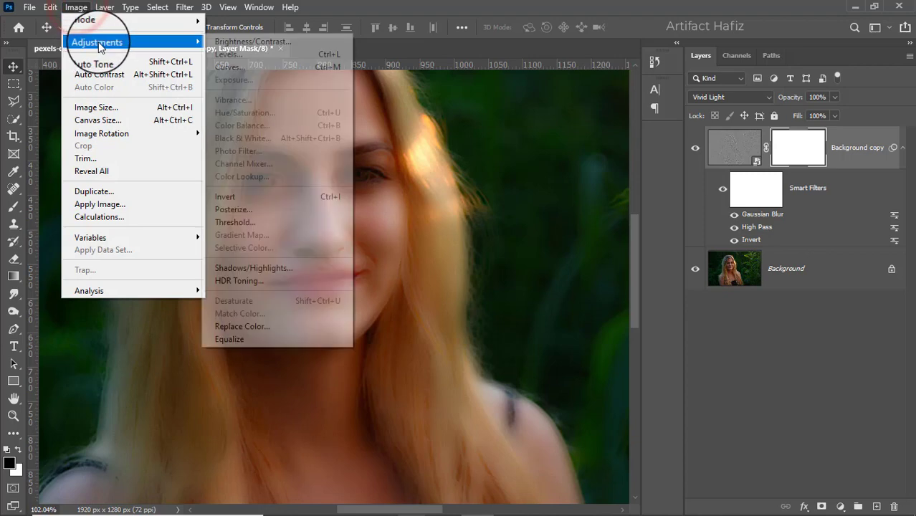
{"action": "left_click", "coordinate": [241, 195]}
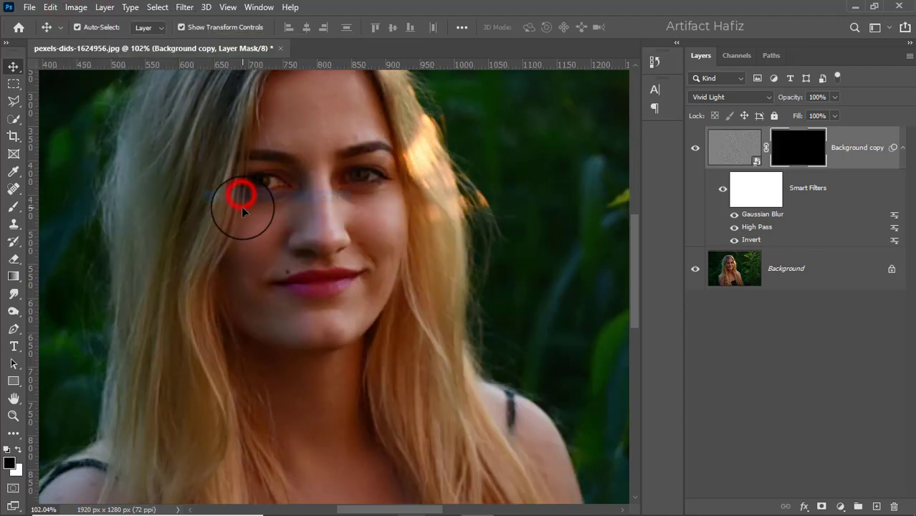
- Paint white on the layer mask across the upper forehead with a soft 90 px brush at 100% opacity
{"action": "left_click", "coordinate": [10, 208]}
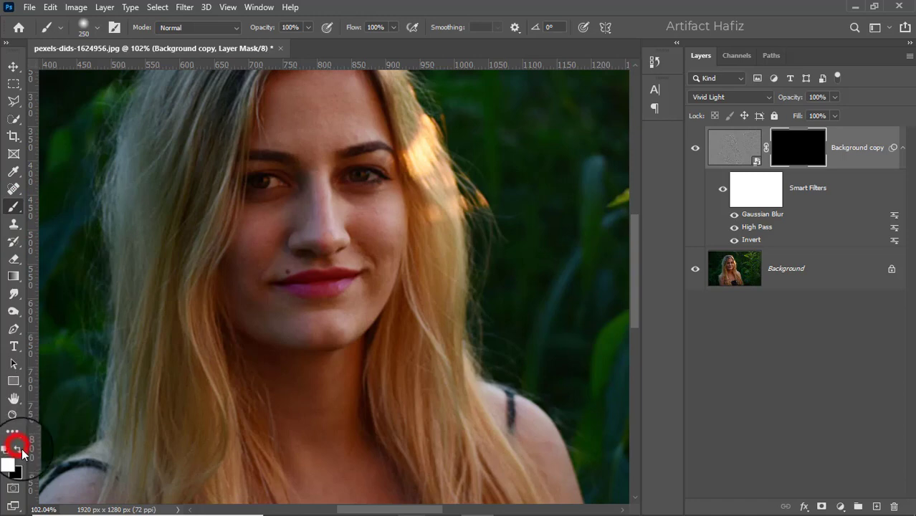
{"action": "left_click_drag", "start_coordinate": [310, 134], "coordinate": [314, 198]}
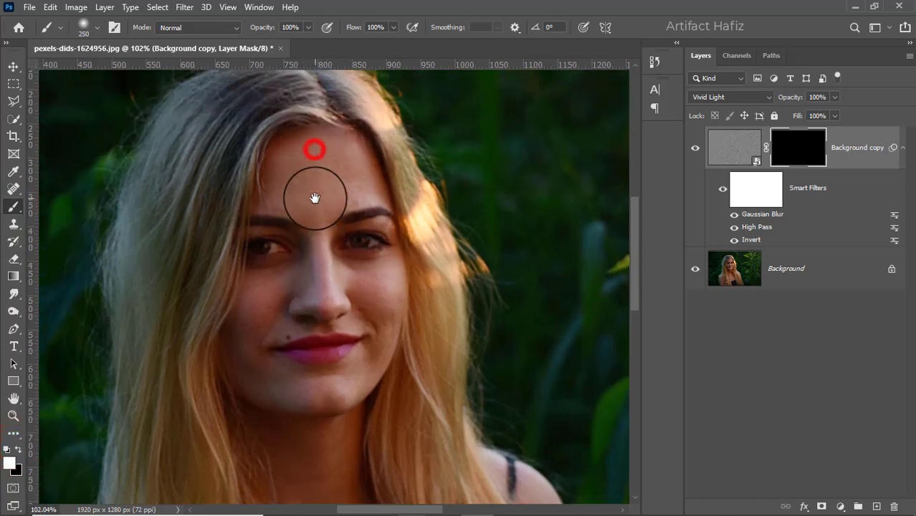
{"action": "key", "text": "bracketleft"}
{"action": "key", "text": "bracketleft"}
{"action": "key", "text": "bracketleft"}
{"action": "key", "text": "bracketleft"}
{"action": "key", "text": "bracketleft"}
{"action": "key", "text": "bracketleft"}
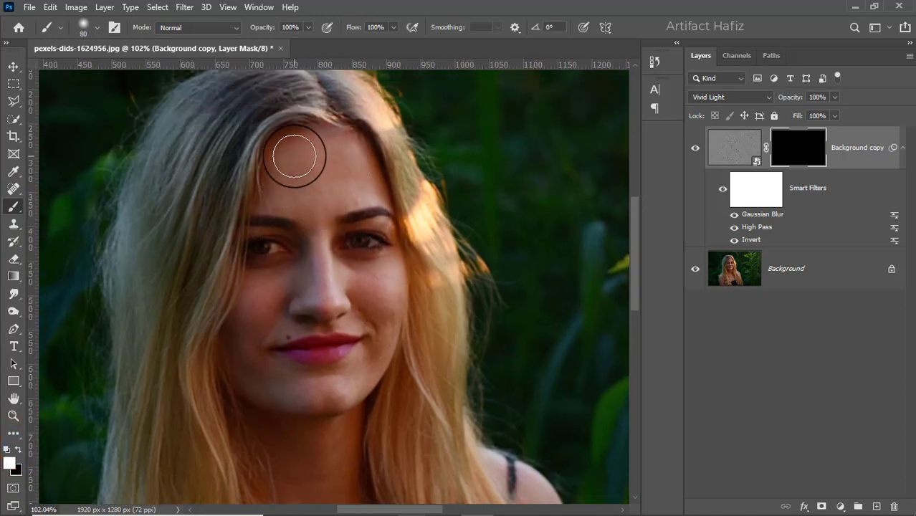
{"action": "mouse_move", "coordinate": [291, 156]}
{"action": "left_mouse_down"}
{"action": "mouse_move", "coordinate": [329, 151]}
{"action": "mouse_move", "coordinate": [344, 172]}
{"action": "mouse_move", "coordinate": [341, 162]}
{"action": "mouse_move", "coordinate": [361, 168]}
{"action": "left_mouse_up"}
- Paint white on the mask over the rest of the forehead and between the eyebrows with a 45 px brush
{"action": "key", "text": "bracketleft"}
{"action": "key", "text": "bracketleft"}
{"action": "mouse_move", "coordinate": [307, 188]}
{"action": "left_mouse_down"}
{"action": "mouse_move", "coordinate": [290, 180]}
{"action": "mouse_move", "coordinate": [279, 193]}
{"action": "left_mouse_up"}
{"action": "left_click", "coordinate": [316, 199]}
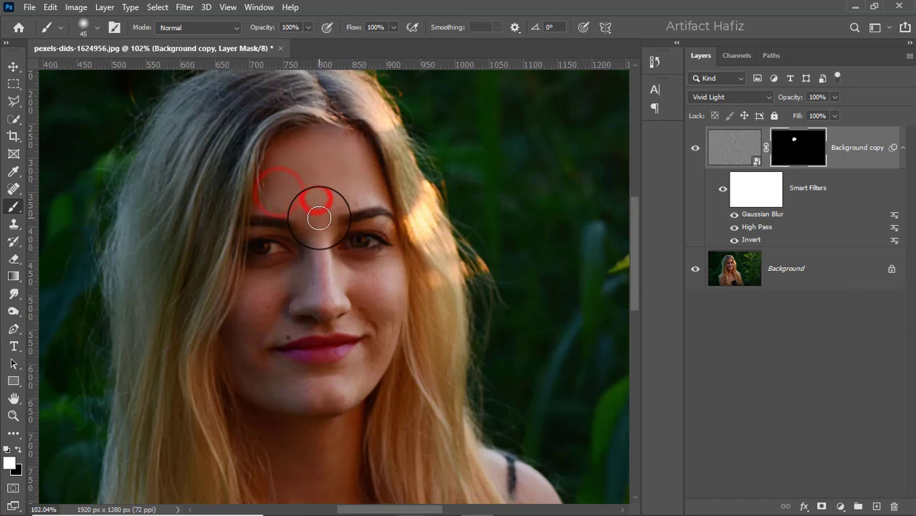
{"action": "left_click", "coordinate": [319, 218]}
{"action": "left_click", "coordinate": [357, 192]}
{"action": "left_click", "coordinate": [323, 171]}
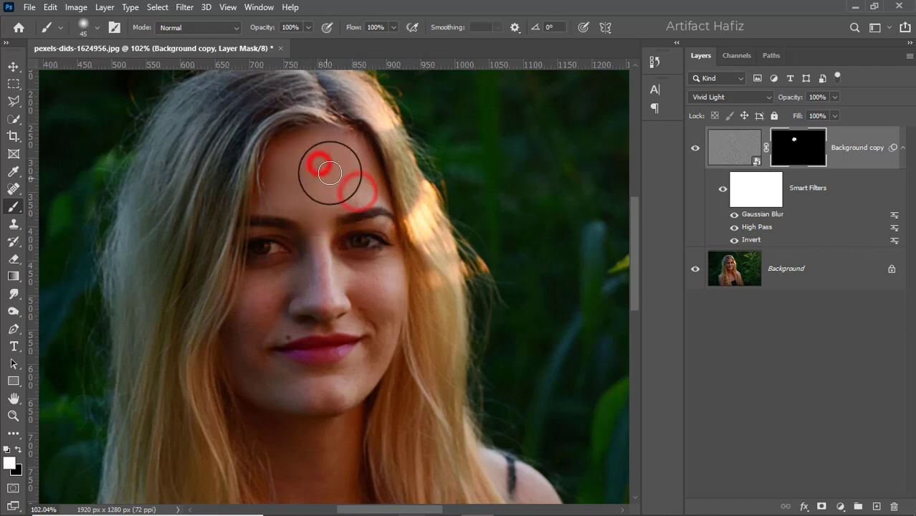
{"action": "left_click", "coordinate": [291, 175]}
- Paint white on the mask under the eye and over the cheek on the sunlit side, reducing the brush from 35 to 25 px
{"action": "left_click_drag", "start_coordinate": [334, 305], "coordinate": [324, 246]}
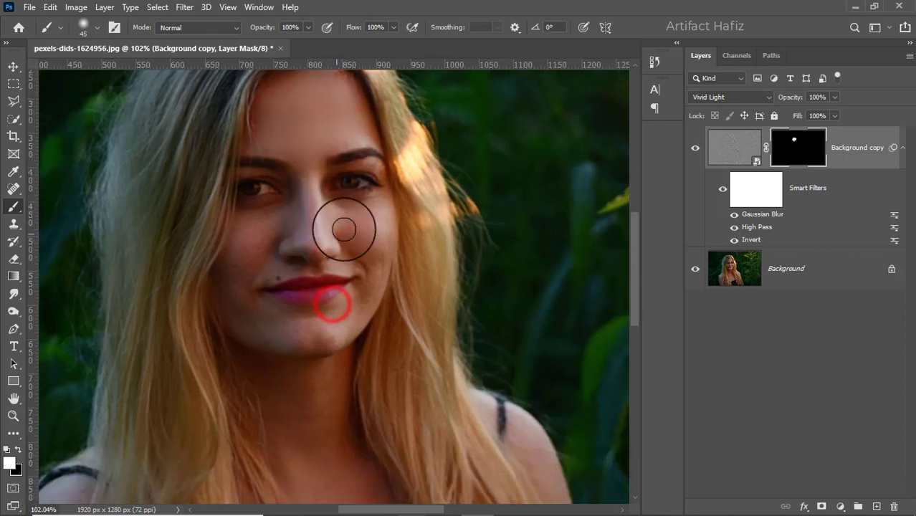
{"action": "scroll", "coordinate": [351, 226], "scroll_direction": "up", "scroll_amount": 3}
{"action": "key", "text": "bracketleft"}
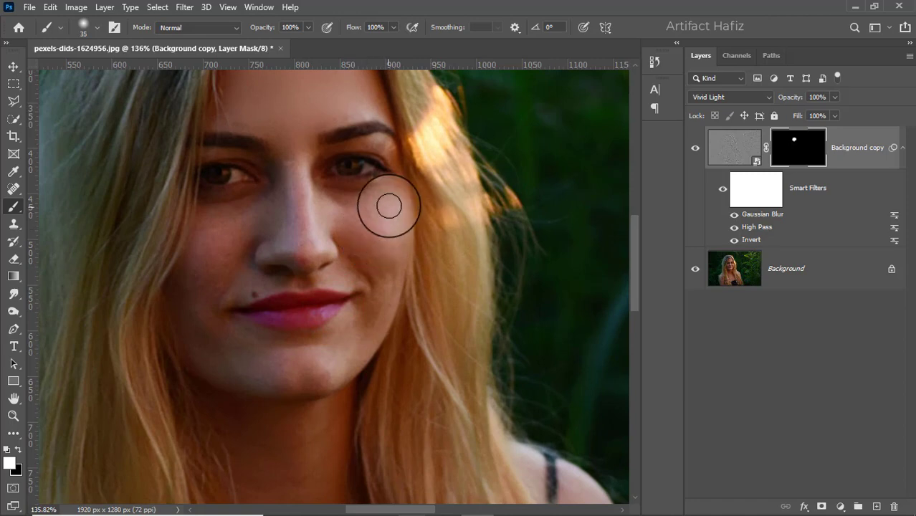
{"action": "left_click", "coordinate": [388, 196]}
{"action": "left_click", "coordinate": [342, 204]}
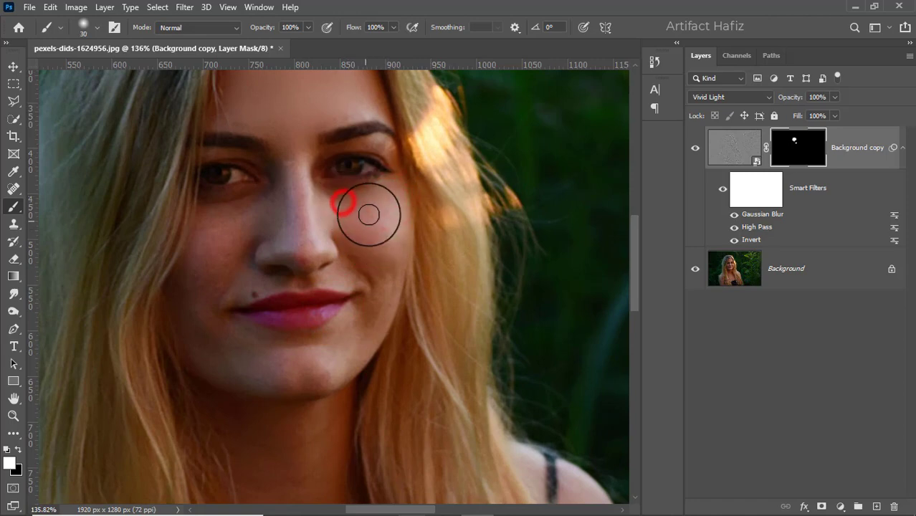
{"action": "left_click", "coordinate": [380, 235]}
{"action": "left_click_drag", "start_coordinate": [382, 230], "coordinate": [386, 244]}
{"action": "left_click", "coordinate": [379, 223]}
{"action": "mouse_move", "coordinate": [344, 202]}
{"action": "left_mouse_down"}
{"action": "mouse_move", "coordinate": [348, 230]}
{"action": "mouse_move", "coordinate": [345, 222]}
{"action": "left_mouse_up"}
{"action": "left_click_drag", "start_coordinate": [346, 221], "coordinate": [357, 244]}
{"action": "left_click", "coordinate": [376, 242]}
{"action": "left_click", "coordinate": [389, 238]}
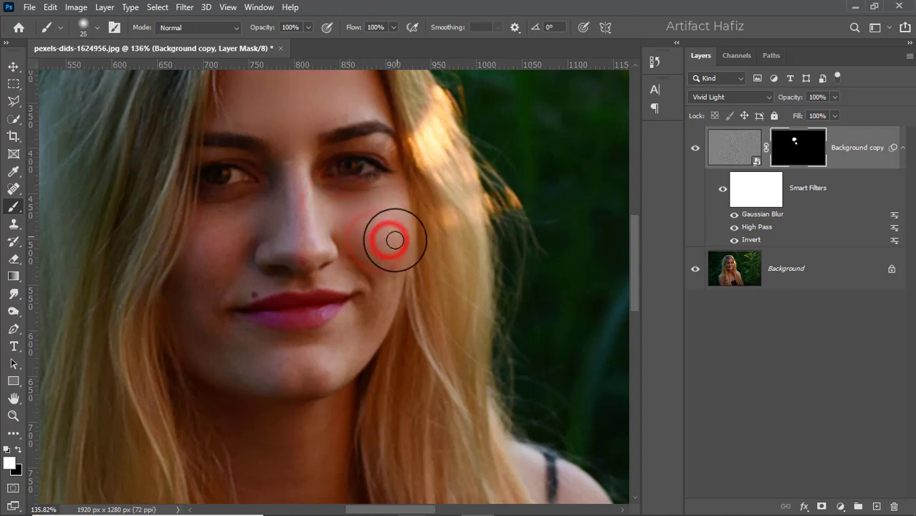
- Paint white on the mask beside the mouth corner and along the lower sunlit cheek with a 20 px brush
{"action": "key", "text": "bracketleft"}
{"action": "key", "text": "bracketleft"}
{"action": "left_click", "coordinate": [379, 295]}
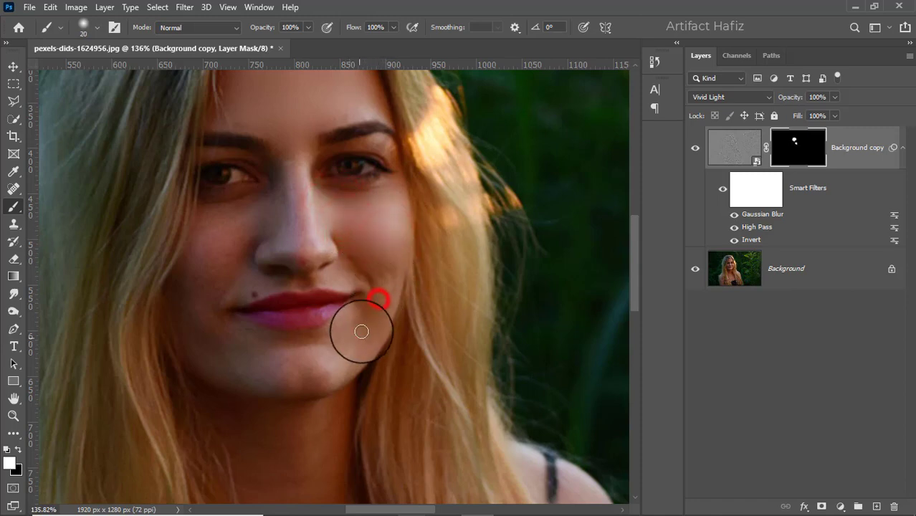
{"action": "left_click", "coordinate": [366, 261]}
{"action": "left_click", "coordinate": [376, 254]}
{"action": "left_click", "coordinate": [385, 254]}
{"action": "left_click", "coordinate": [398, 242]}
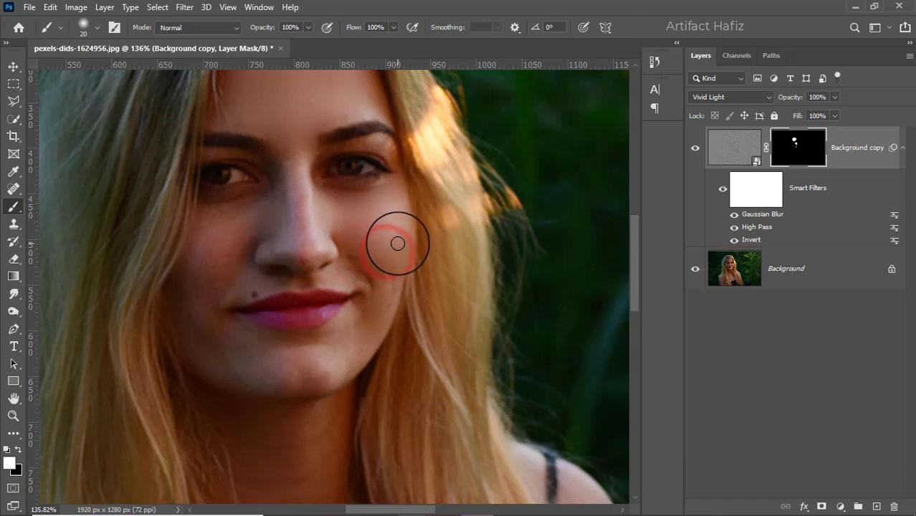
{"action": "left_click", "coordinate": [397, 242]}
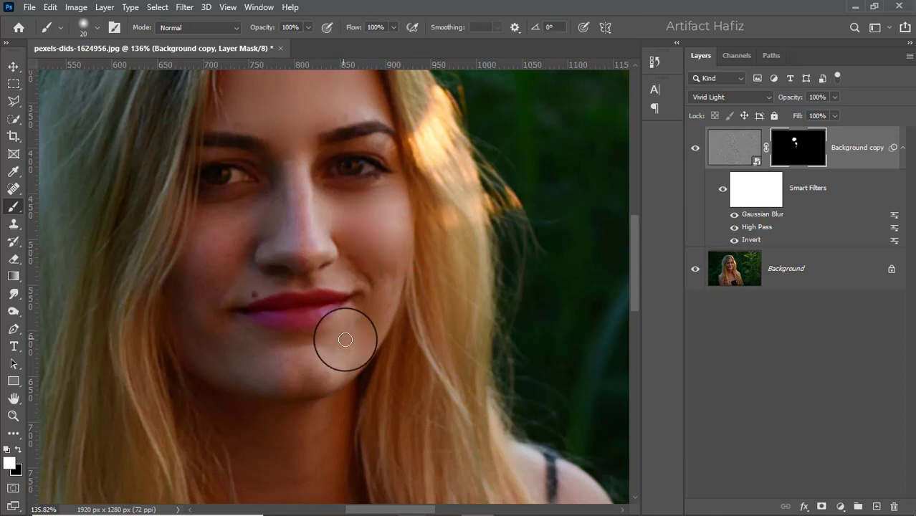
- Paint white on the mask over the chin, the sunlit jaw and the nose with a 30 px brush
{"action": "key", "text": "bracketright"}
{"action": "left_click", "coordinate": [324, 360]}
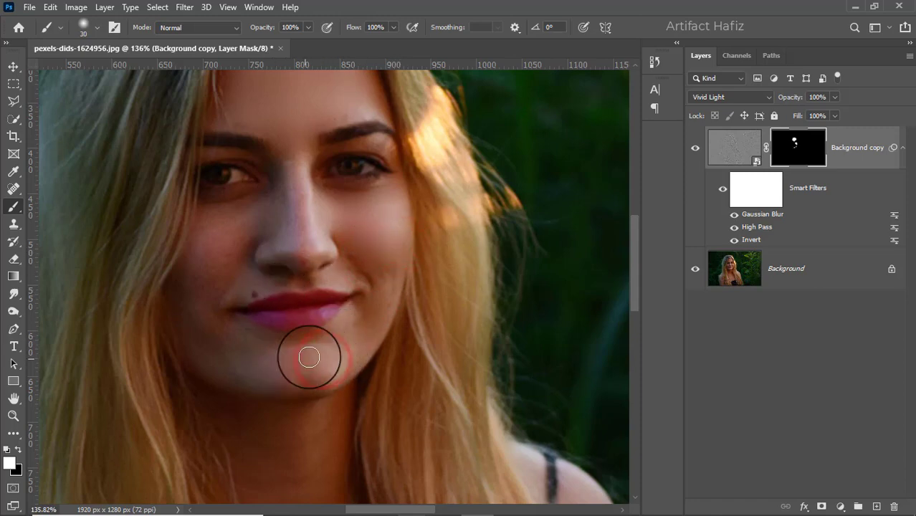
{"action": "left_click_drag", "start_coordinate": [375, 322], "coordinate": [367, 328]}
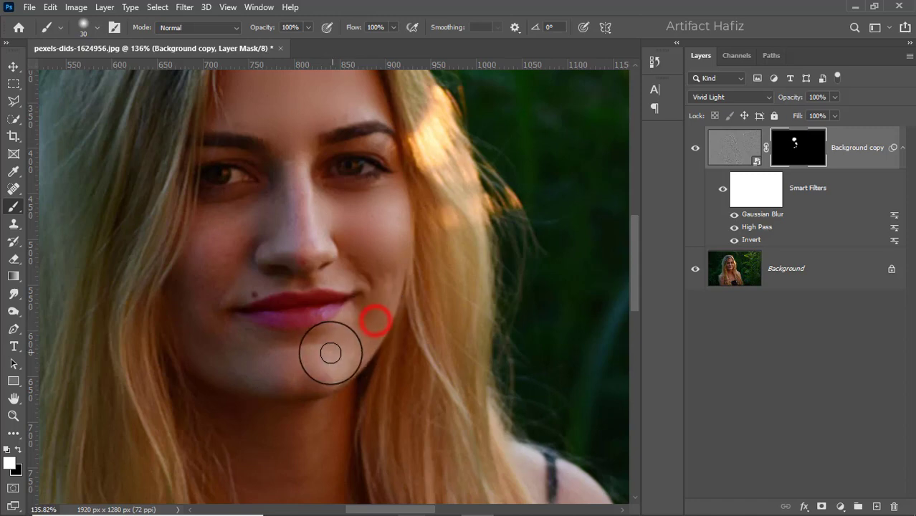
{"action": "left_click_drag", "start_coordinate": [221, 288], "coordinate": [265, 301]}
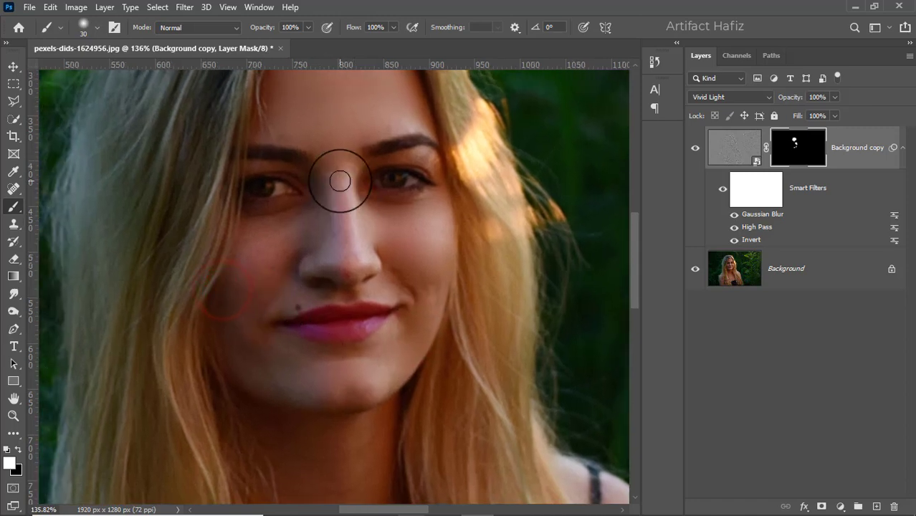
{"action": "mouse_move", "coordinate": [339, 182]}
{"action": "left_mouse_down"}
{"action": "mouse_move", "coordinate": [348, 265]}
{"action": "mouse_move", "coordinate": [333, 258]}
{"action": "mouse_move", "coordinate": [312, 267]}
{"action": "left_mouse_up"}
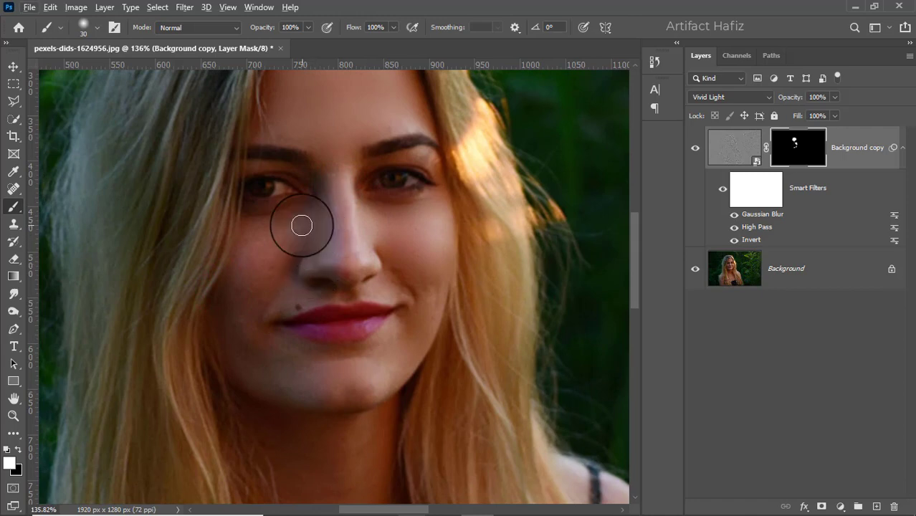
- Paint white on the mask over the shaded cheek, the shaded jaw and the nose with a 30 px brush
{"action": "mouse_move", "coordinate": [258, 252]}
{"action": "left_mouse_down"}
{"action": "mouse_move", "coordinate": [286, 233]}
{"action": "mouse_move", "coordinate": [265, 262]}
{"action": "left_mouse_up"}
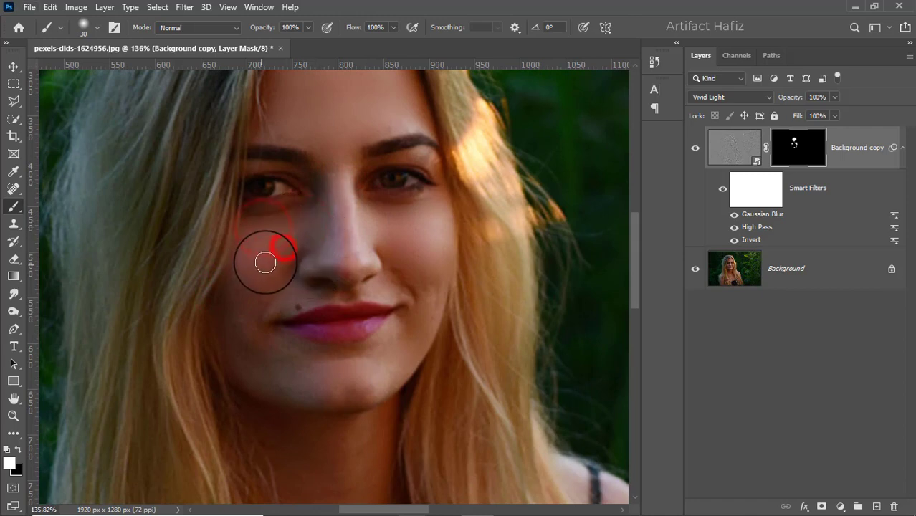
{"action": "left_click_drag", "start_coordinate": [240, 298], "coordinate": [234, 314]}
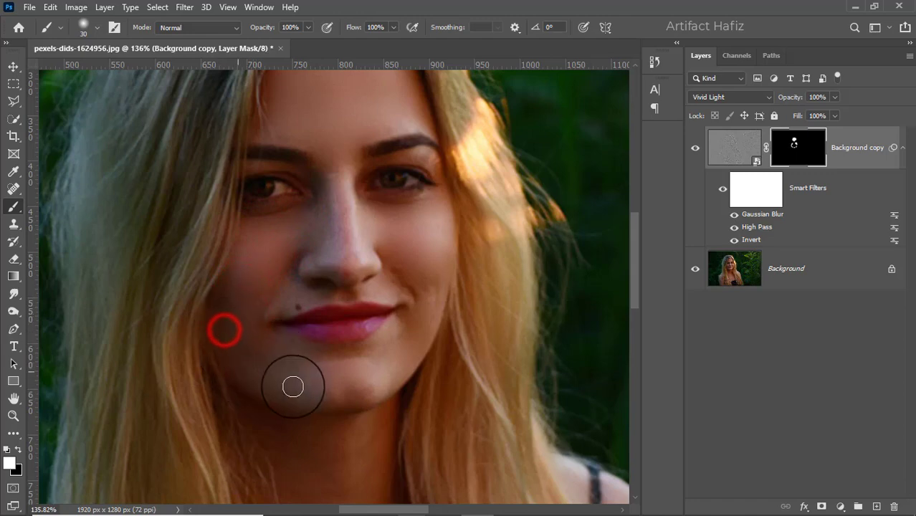
{"action": "left_click_drag", "start_coordinate": [344, 180], "coordinate": [332, 229]}
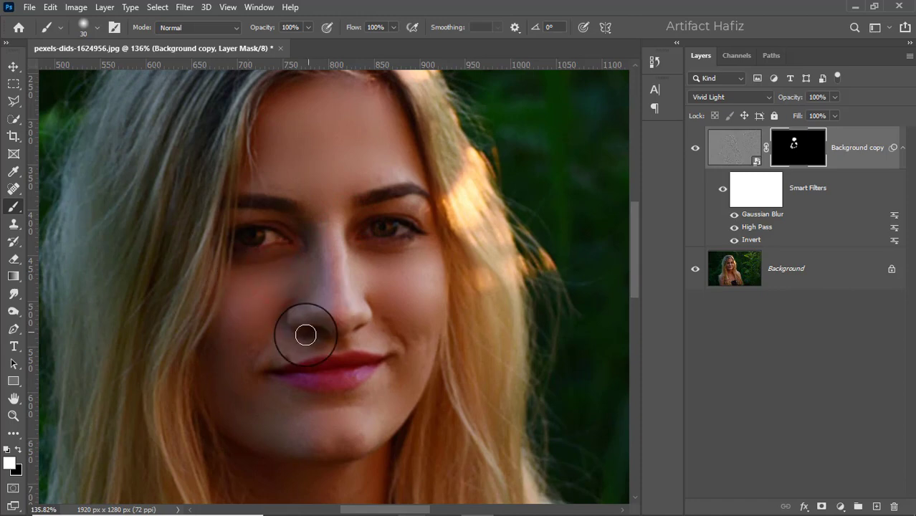
- Compare the portrait with and without the skin-smoothing layer, checking both the face and the whole photo
{"action": "scroll", "coordinate": [364, 329], "scroll_direction": "down", "scroll_amount": 2}
{"action": "scroll", "coordinate": [368, 328], "scroll_direction": "down", "scroll_amount": 3}
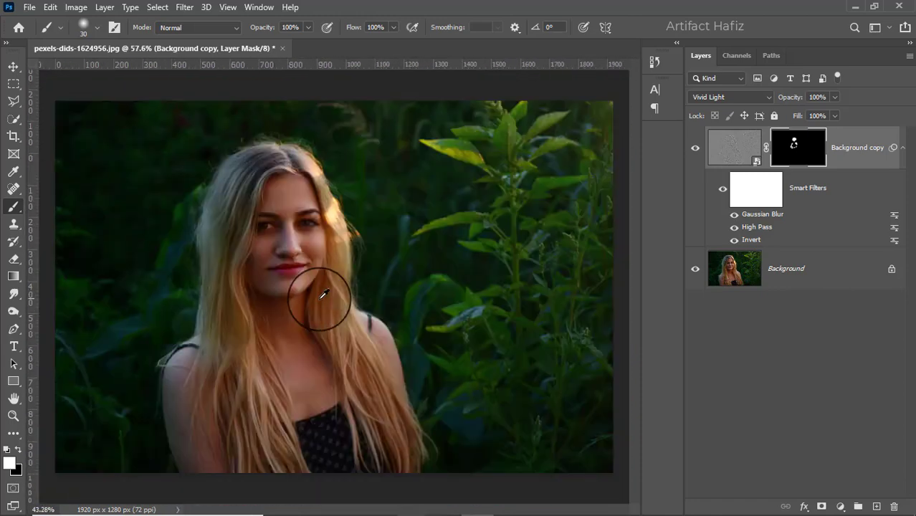
{"action": "scroll", "coordinate": [231, 235], "scroll_direction": "up", "scroll_amount": 1}
{"action": "scroll", "coordinate": [231, 236], "scroll_direction": "up", "scroll_amount": 2}
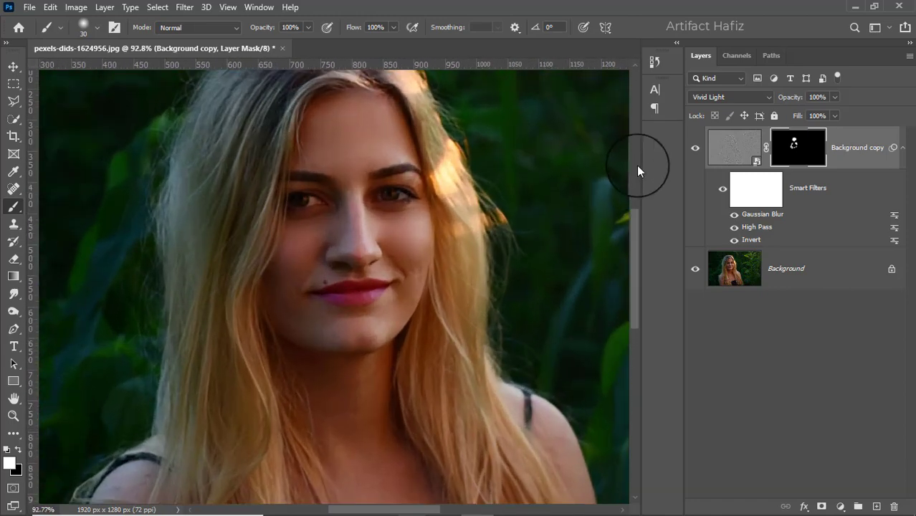
{"action": "left_click", "coordinate": [694, 152]}
{"action": "scroll", "coordinate": [368, 239], "scroll_direction": "down", "scroll_amount": 5}
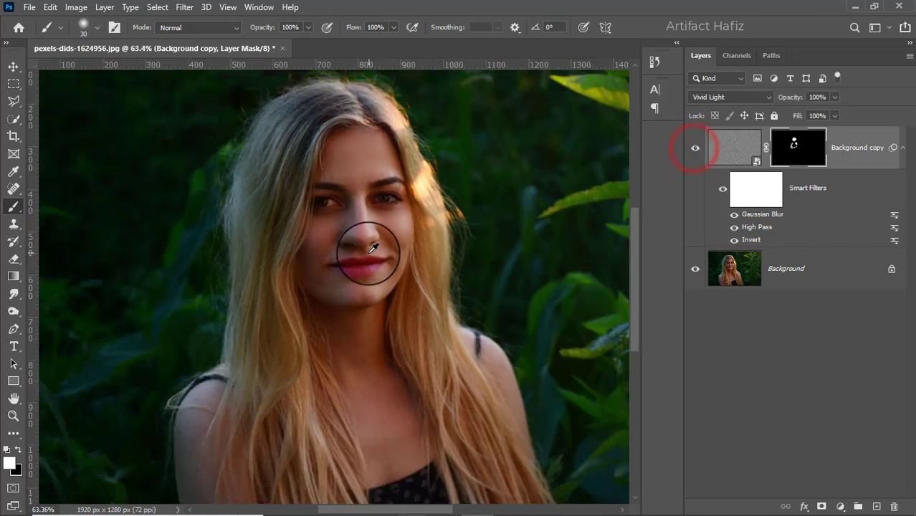
{"action": "scroll", "coordinate": [304, 199], "scroll_direction": "up", "scroll_amount": 1}
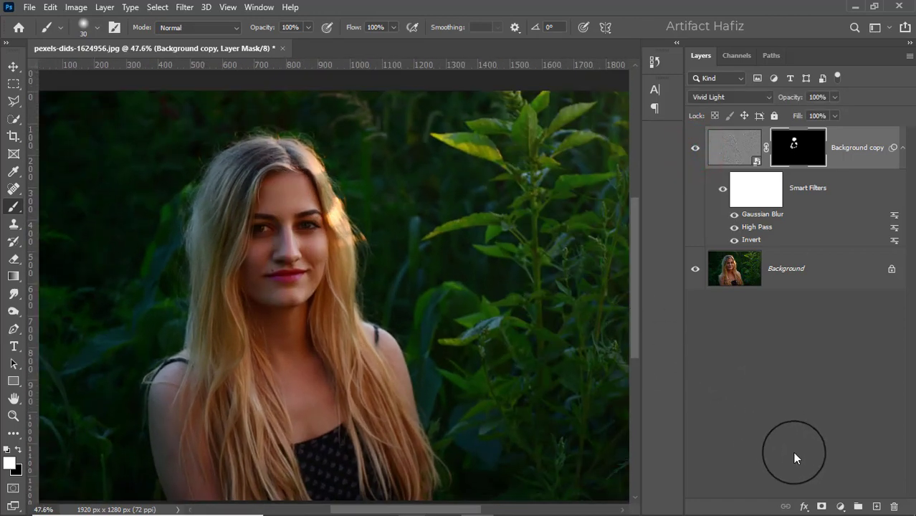
- Add a Curves adjustment layer, anchoring the shadows near the diagonal and raising the highlights, and compare the photo with and without it
{"action": "left_click", "coordinate": [835, 506]}
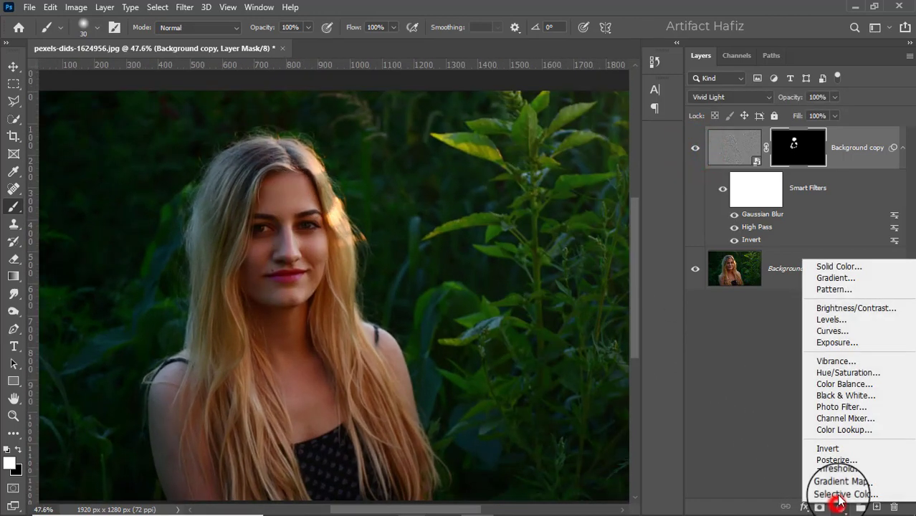
{"action": "left_click", "coordinate": [855, 334]}
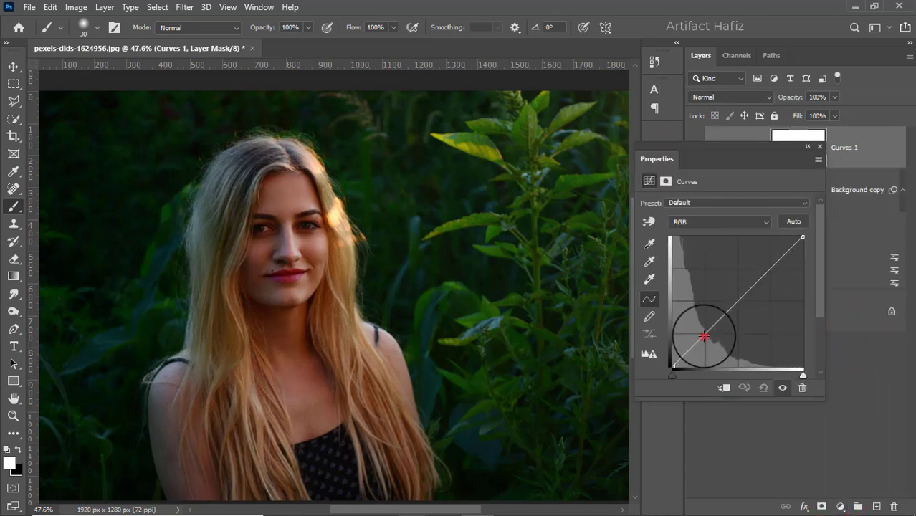
{"action": "left_click", "coordinate": [704, 336]}
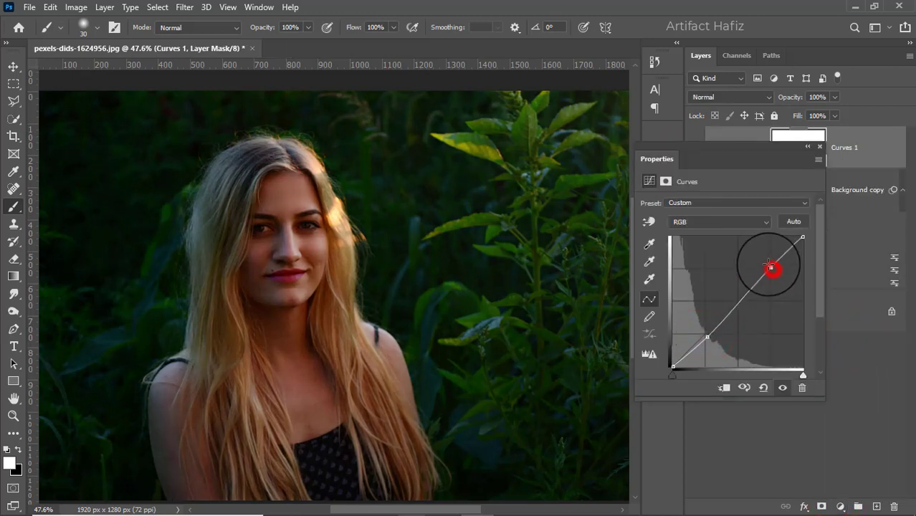
{"action": "left_click_drag", "start_coordinate": [770, 267], "coordinate": [768, 264]}
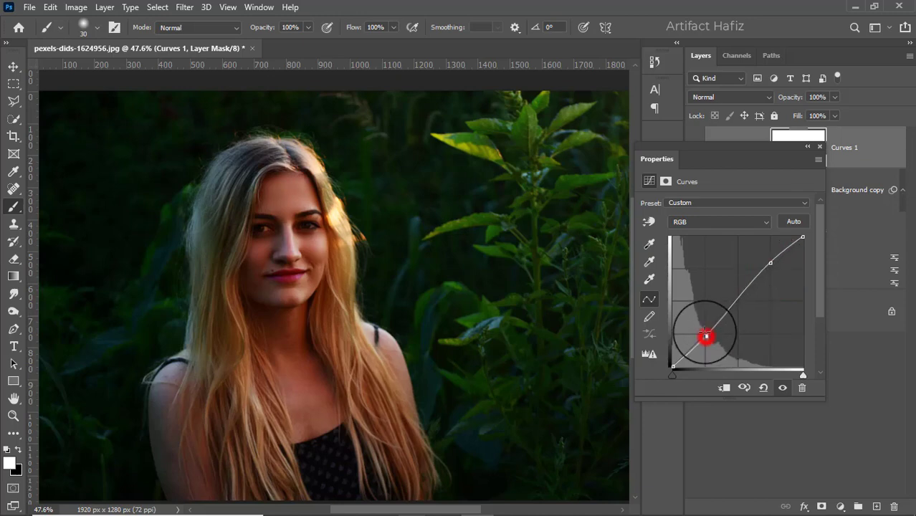
{"action": "left_click_drag", "start_coordinate": [706, 336], "coordinate": [706, 333]}
{"action": "left_click_drag", "start_coordinate": [767, 265], "coordinate": [766, 254]}
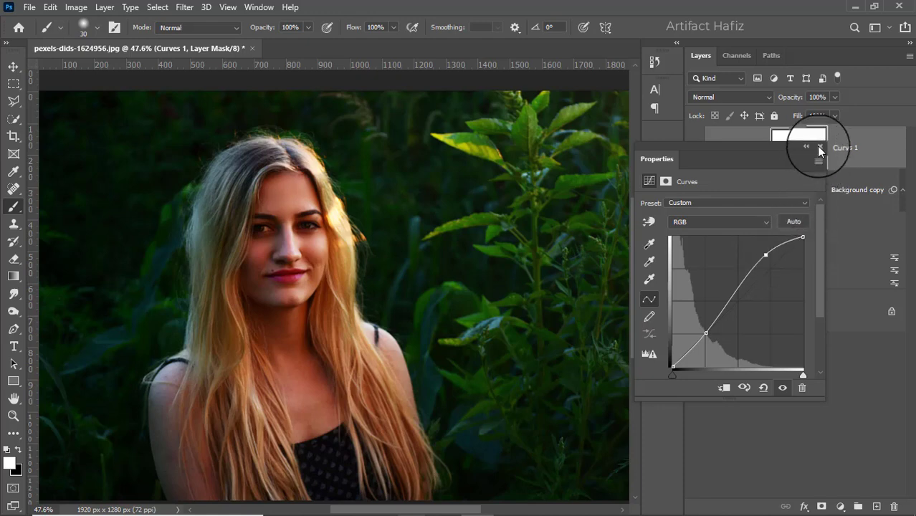
{"action": "left_click", "coordinate": [819, 149]}
{"action": "left_click", "coordinate": [695, 148]}
{"action": "left_click", "coordinate": [694, 148]}
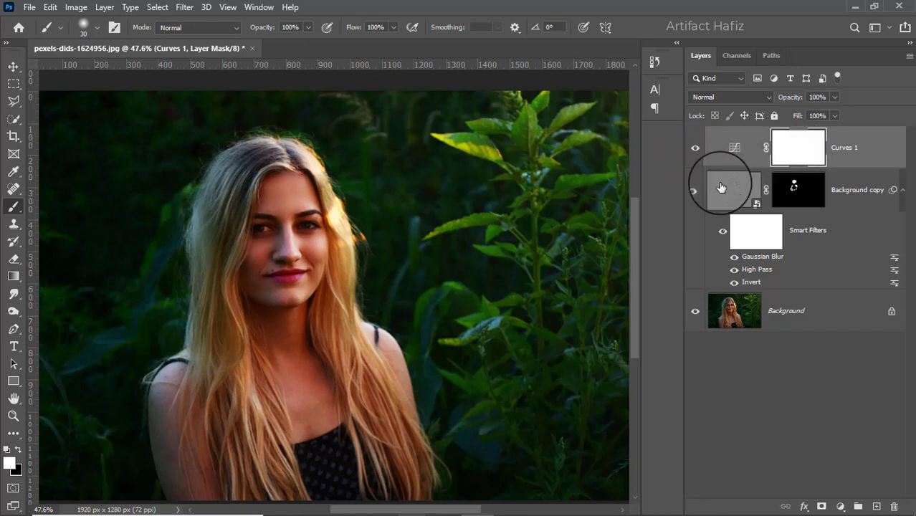
- Add a Color Lookup adjustment layer with the FallColors.look 3D LUT and set its opacity to 16%
{"action": "left_click", "coordinate": [841, 506]}
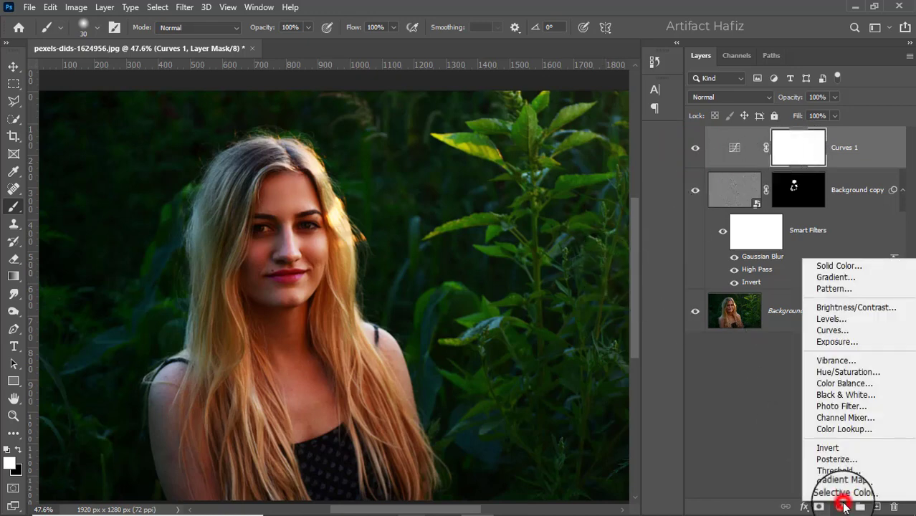
{"action": "left_click", "coordinate": [835, 431]}
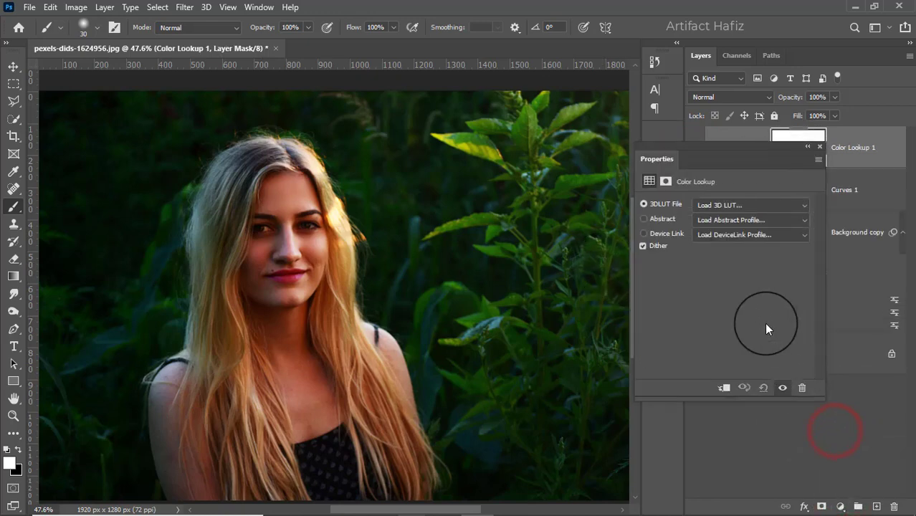
{"action": "left_click", "coordinate": [719, 207]}
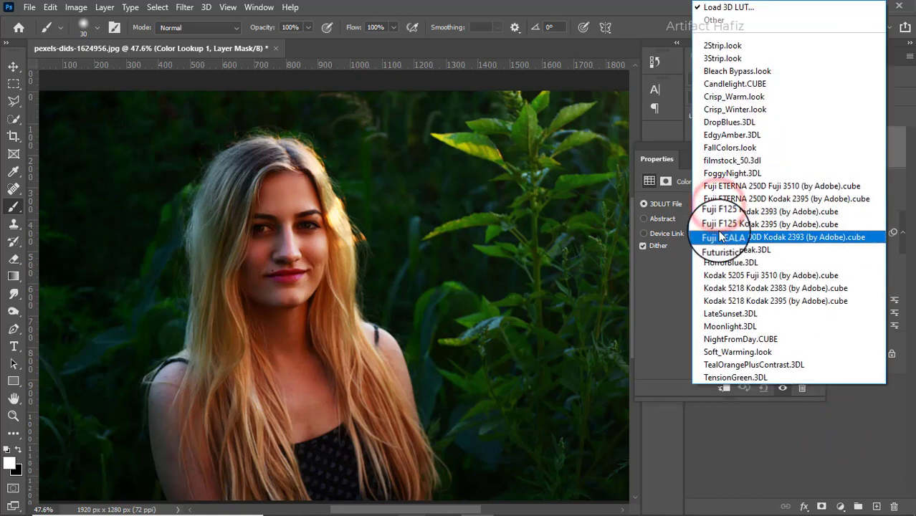
{"action": "left_click", "coordinate": [717, 147]}
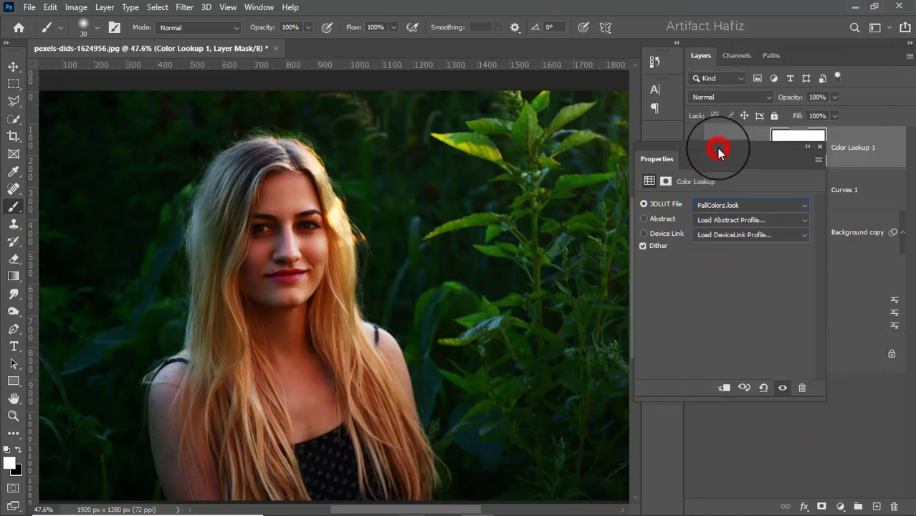
{"action": "left_click", "coordinate": [819, 145]}
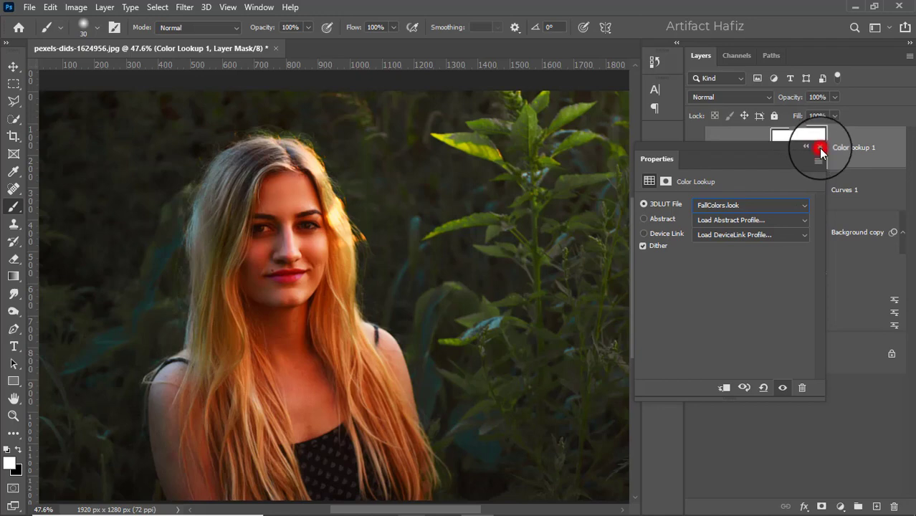
{"action": "left_click", "coordinate": [835, 96]}
{"action": "left_click_drag", "start_coordinate": [789, 111], "coordinate": [783, 113]}
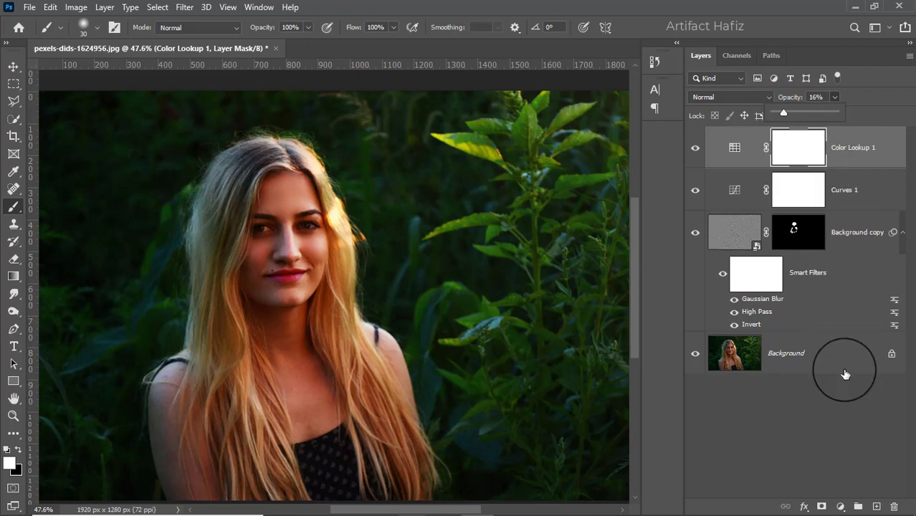
- Add a Levels adjustment layer and lower its white input level to 229
{"action": "left_click", "coordinate": [843, 506]}
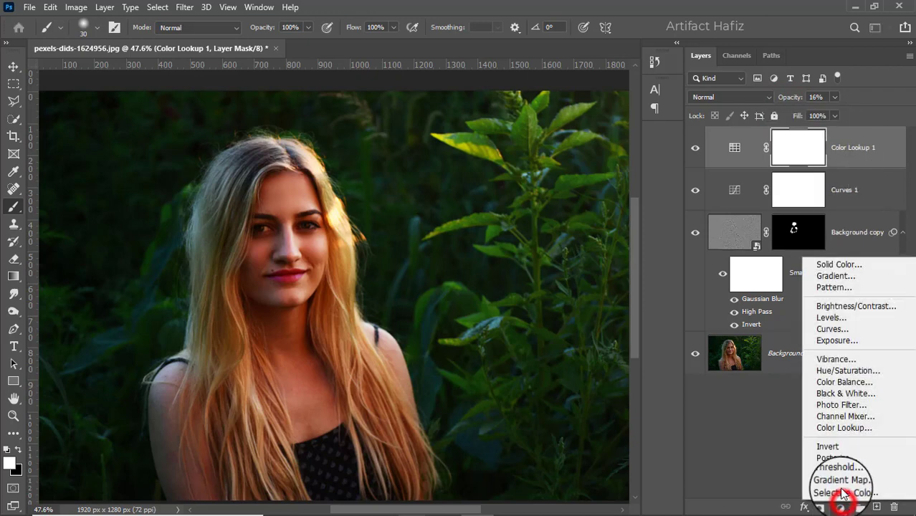
{"action": "left_click", "coordinate": [846, 321]}
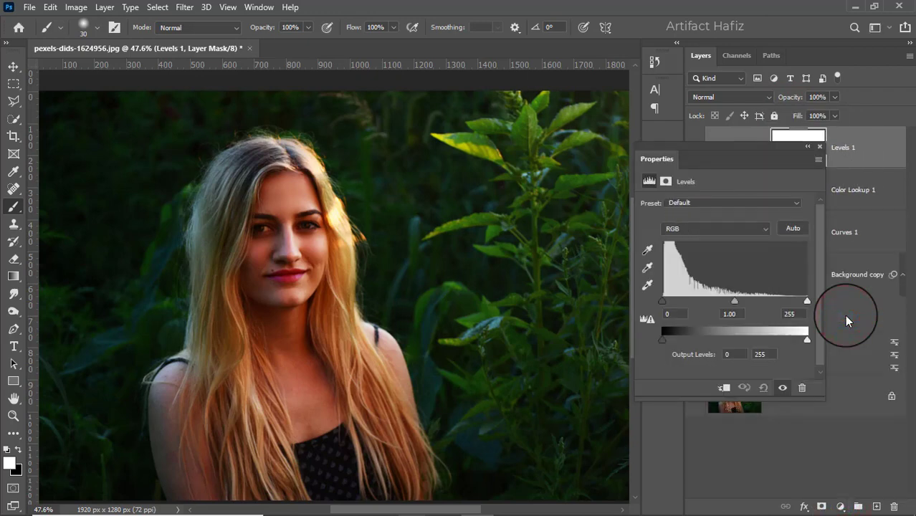
{"action": "left_click_drag", "start_coordinate": [807, 301], "coordinate": [793, 303]}
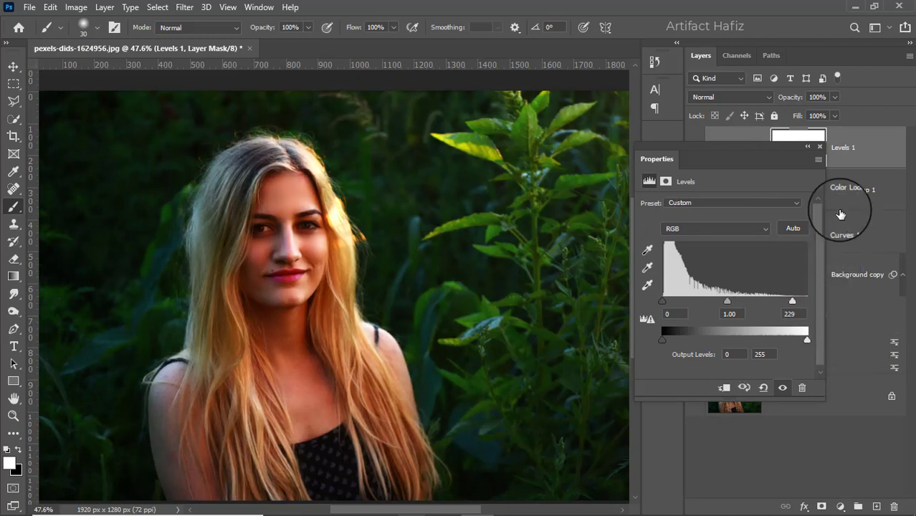
{"action": "left_click", "coordinate": [815, 145]}
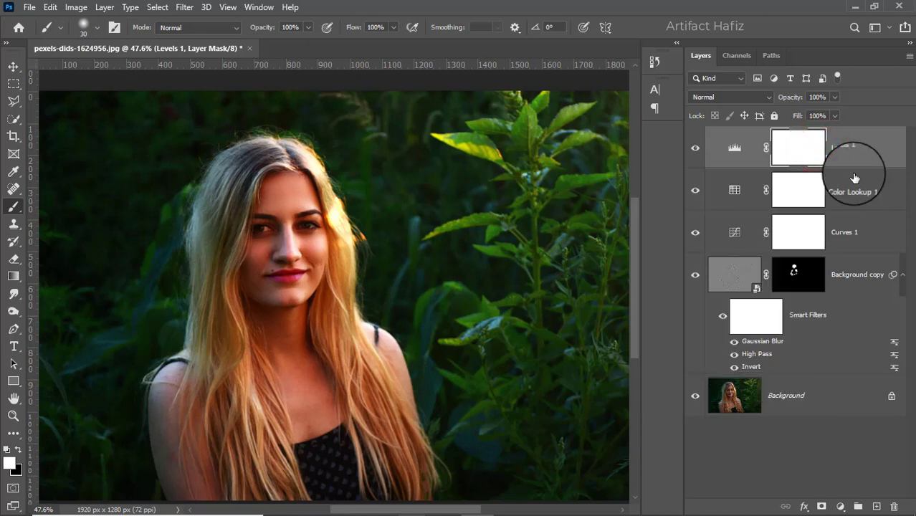
- Stamp all visible layers into a new layer above the stack and convert it for smart filters
{"action": "key", "text": "ctrl+alt+shift+e"}
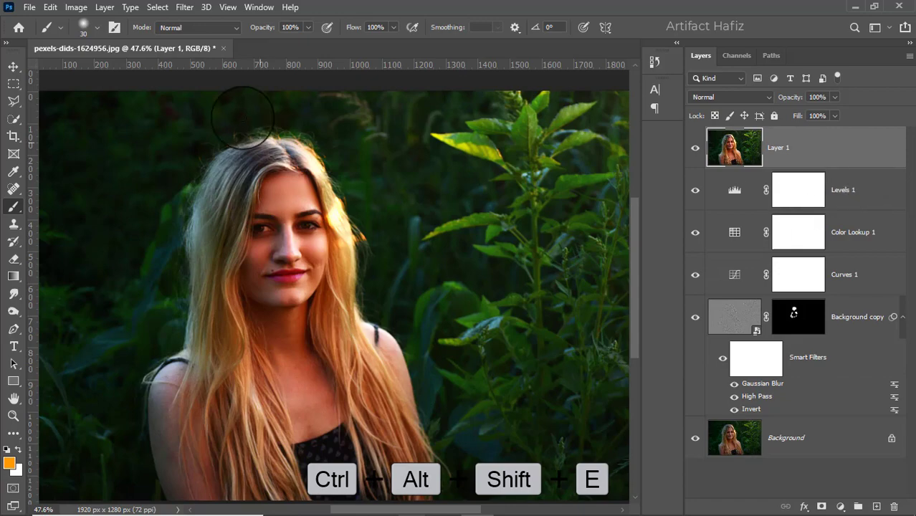
{"action": "left_click", "coordinate": [185, 7]}
{"action": "left_click", "coordinate": [194, 43]}
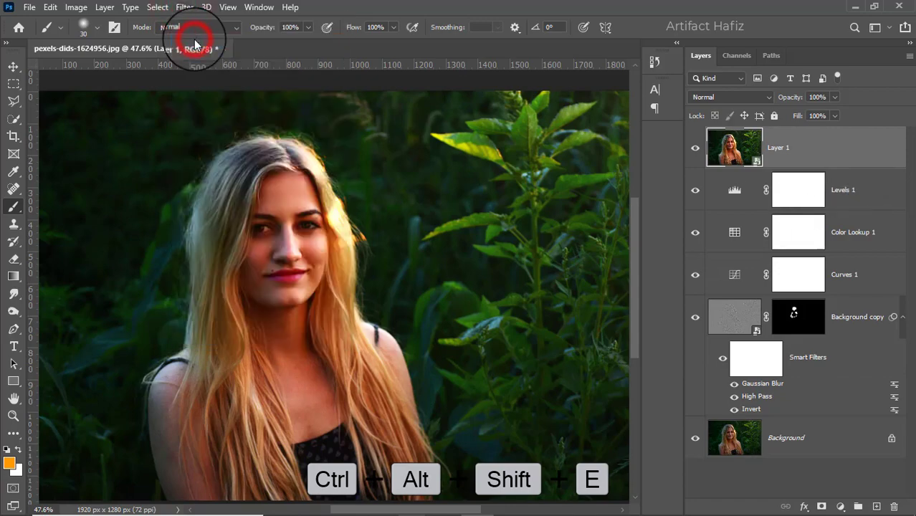
- Open the Camera Raw Filter on the merged layer and set the Temperature to +10
{"action": "left_click", "coordinate": [185, 7]}
{"action": "left_click", "coordinate": [215, 106]}
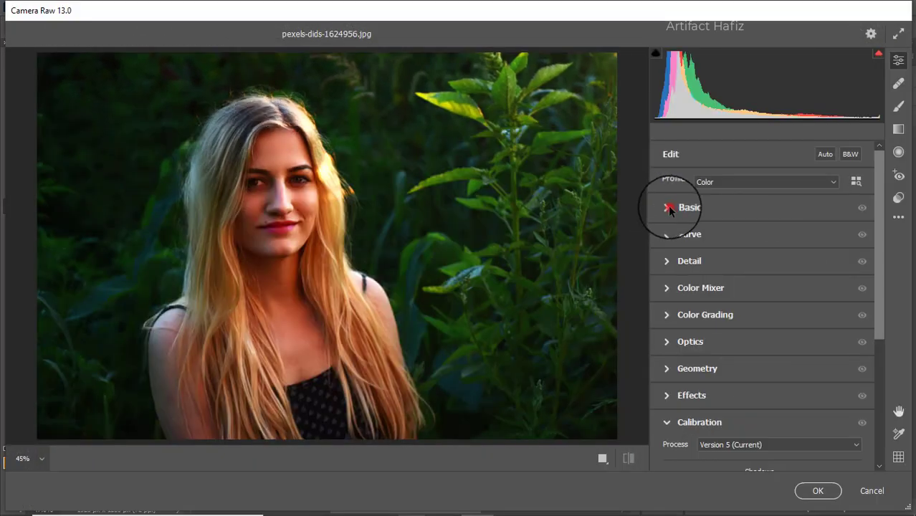
{"action": "left_click", "coordinate": [669, 208]}
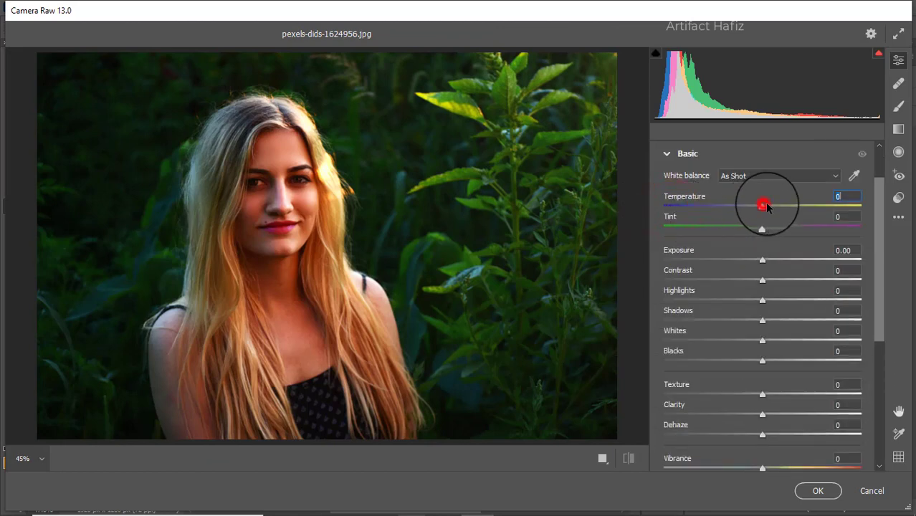
{"action": "left_click_drag", "start_coordinate": [767, 207], "coordinate": [774, 207]}
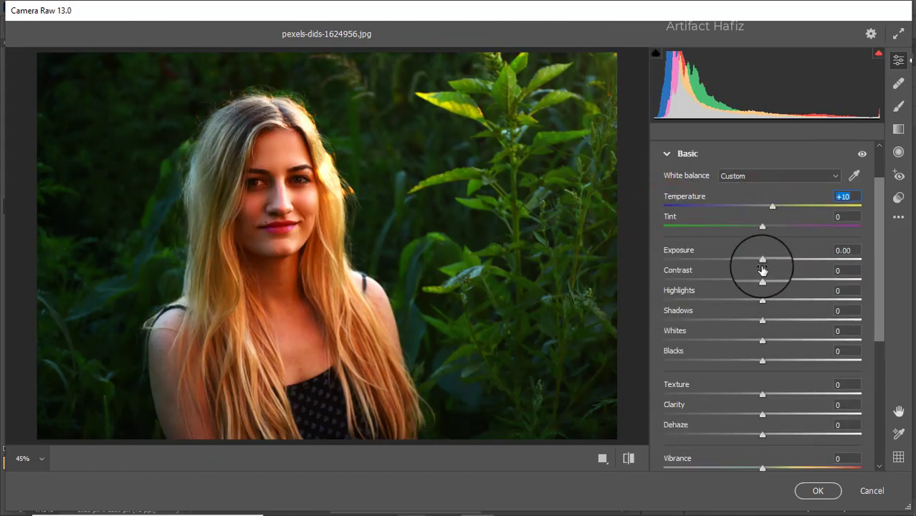
- Set Exposure to +0.30, Contrast to -3, Highlights to -31, Shadows to +31, Whites to +27 and Blacks to -14
{"action": "left_click_drag", "start_coordinate": [763, 262], "coordinate": [731, 301]}
{"action": "left_click_drag", "start_coordinate": [762, 341], "coordinate": [783, 321]}
{"action": "mouse_move", "coordinate": [761, 361]}
{"action": "left_mouse_down"}
{"action": "mouse_move", "coordinate": [798, 363]}
{"action": "mouse_move", "coordinate": [732, 363]}
{"action": "mouse_move", "coordinate": [750, 366]}
{"action": "left_mouse_up"}
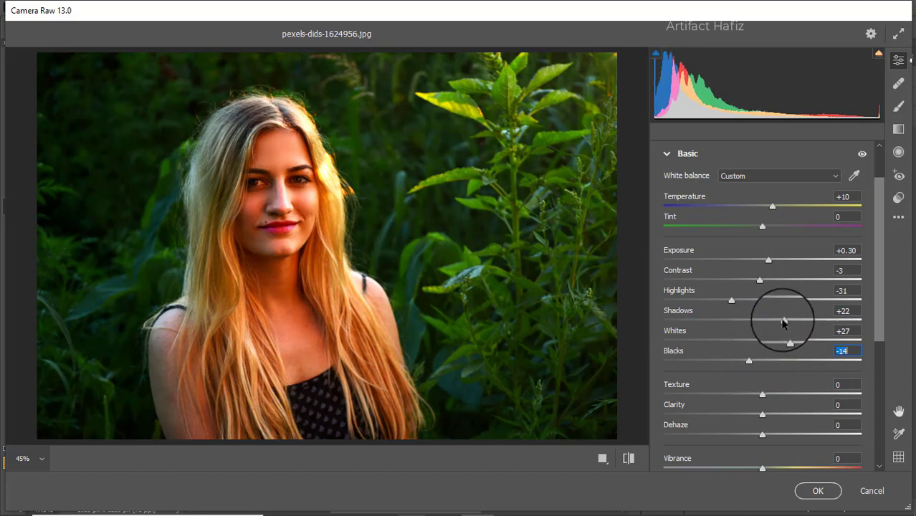
{"action": "left_click_drag", "start_coordinate": [784, 321], "coordinate": [793, 324]}
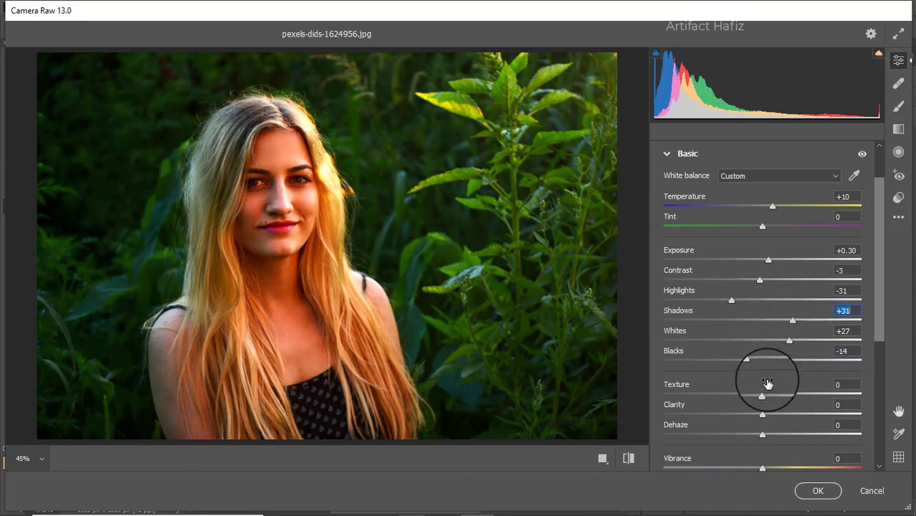
- Set Texture to -2, Clarity to +4, Dehaze to +21, Vibrance to +31 and Saturation to -20
{"action": "left_click_drag", "start_coordinate": [733, 395], "coordinate": [789, 435]}
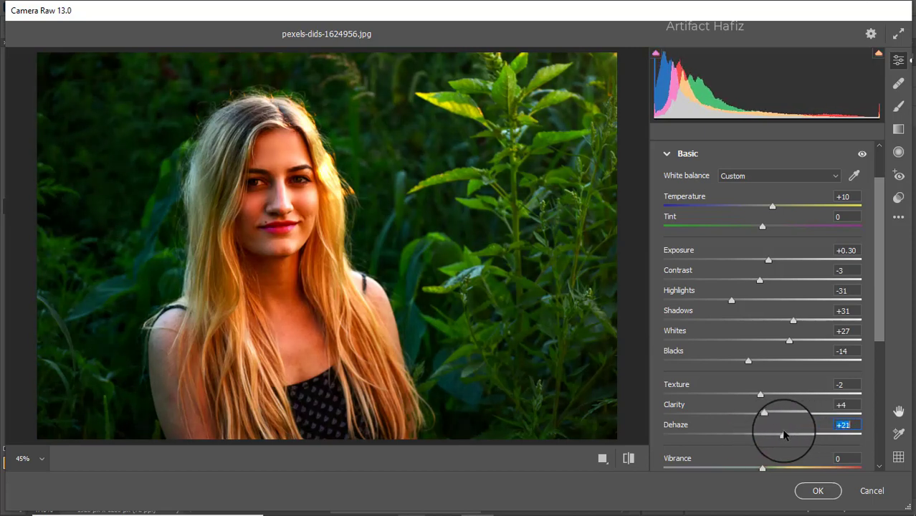
{"action": "scroll", "coordinate": [752, 329], "scroll_direction": "down", "scroll_amount": 3}
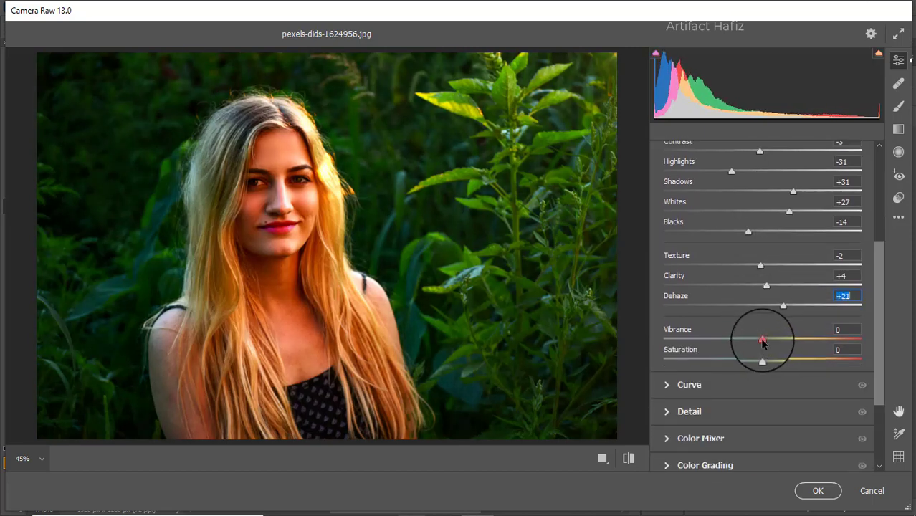
{"action": "left_click_drag", "start_coordinate": [762, 341], "coordinate": [791, 342]}
{"action": "left_click_drag", "start_coordinate": [747, 362], "coordinate": [742, 362]}
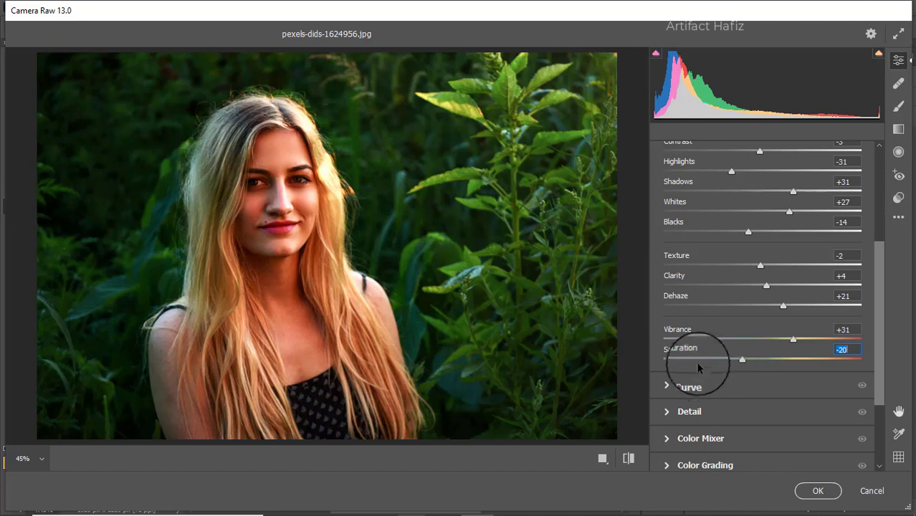
- Lift the black point of the blue channel's point curve to an output of 9
{"action": "left_click", "coordinate": [686, 385]}
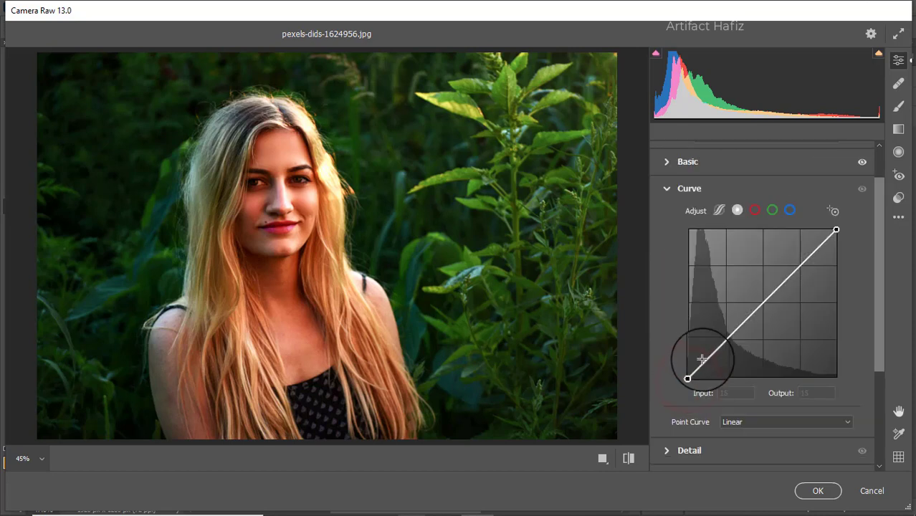
{"action": "left_click", "coordinate": [789, 210]}
{"action": "left_click_drag", "start_coordinate": [689, 376], "coordinate": [689, 371]}
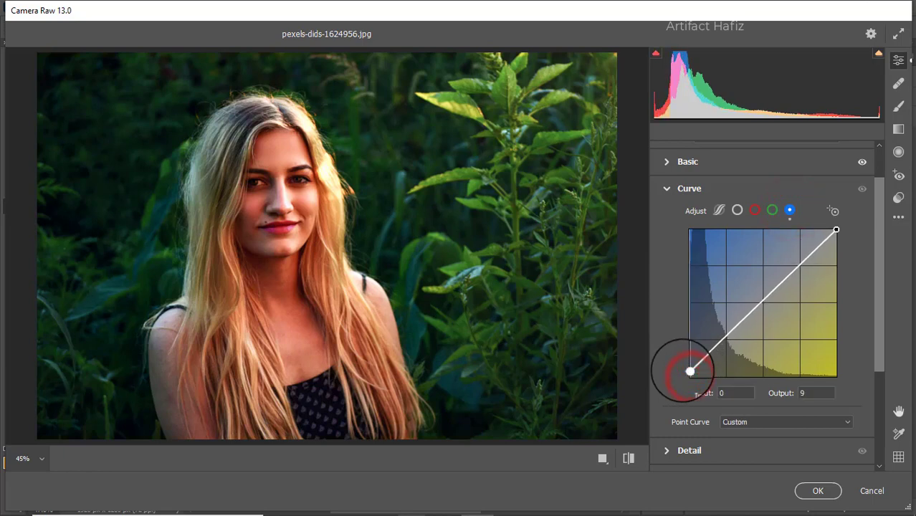
- Add a blue curve point at input 67, output 66, and set Sharpening to 12, Noise Reduction to 10 and Color Noise Reduction to 12
{"action": "left_click", "coordinate": [727, 338]}
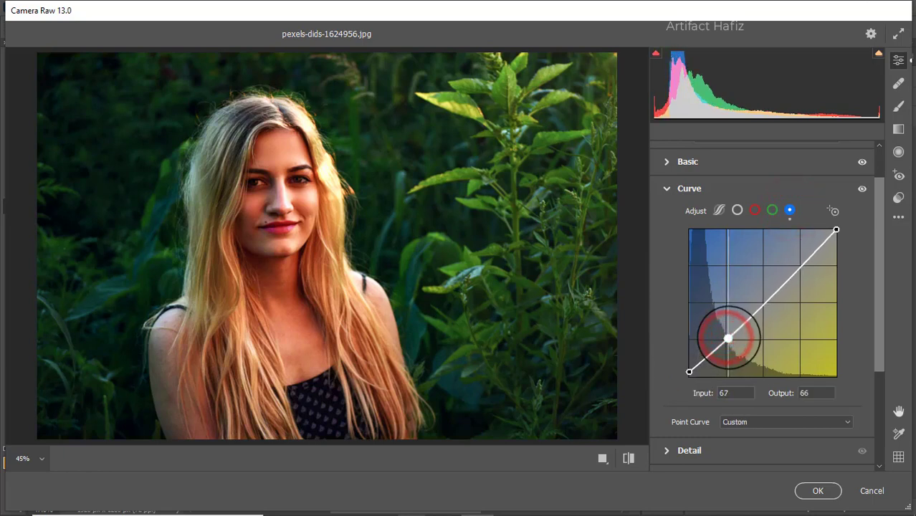
{"action": "scroll", "coordinate": [720, 324], "scroll_direction": "down", "scroll_amount": 1}
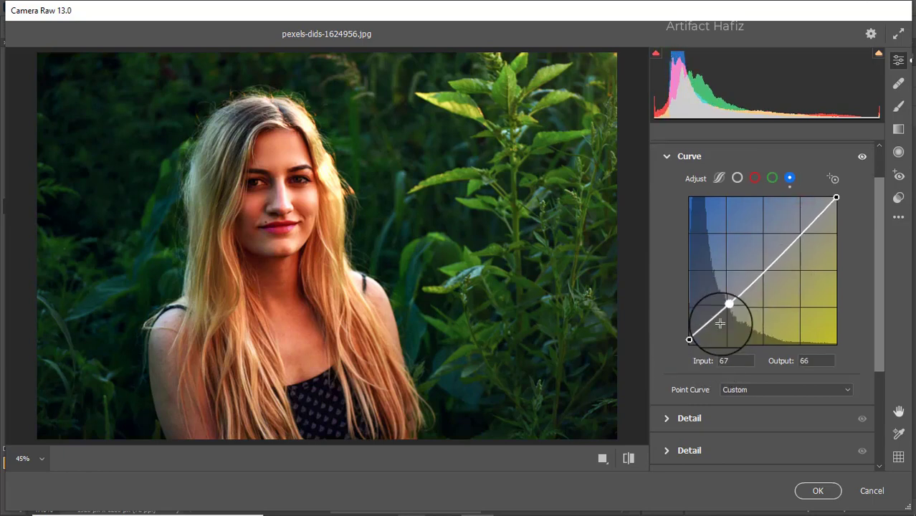
{"action": "scroll", "coordinate": [720, 324], "scroll_direction": "down", "scroll_amount": 3}
{"action": "left_click", "coordinate": [694, 352]}
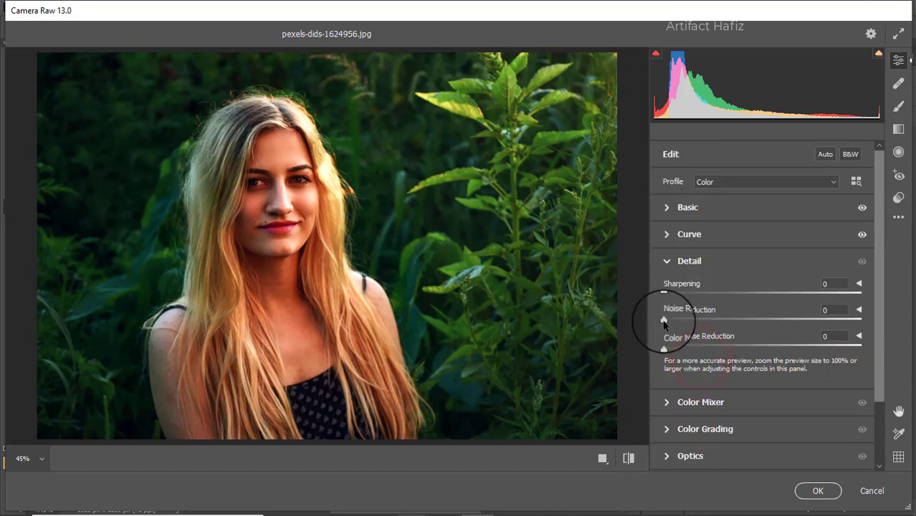
{"action": "left_click_drag", "start_coordinate": [664, 322], "coordinate": [681, 299]}
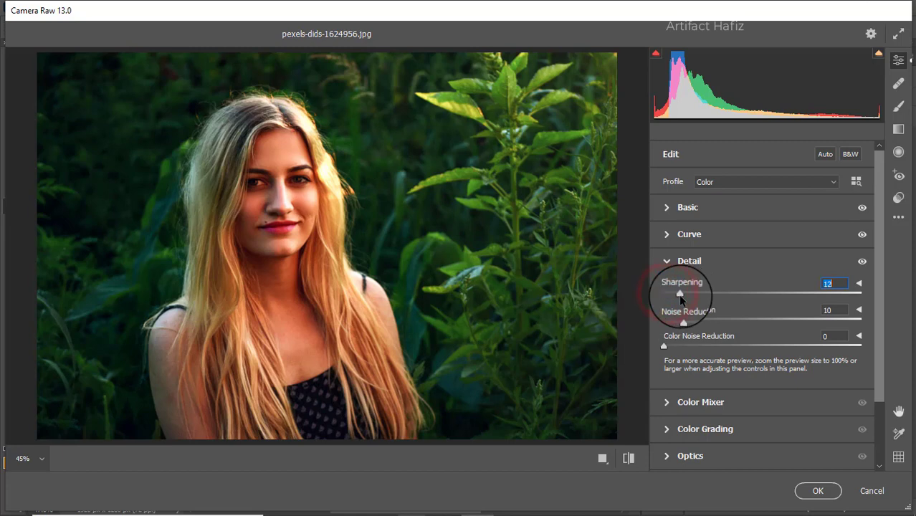
{"action": "left_click_drag", "start_coordinate": [664, 347], "coordinate": [685, 350]}
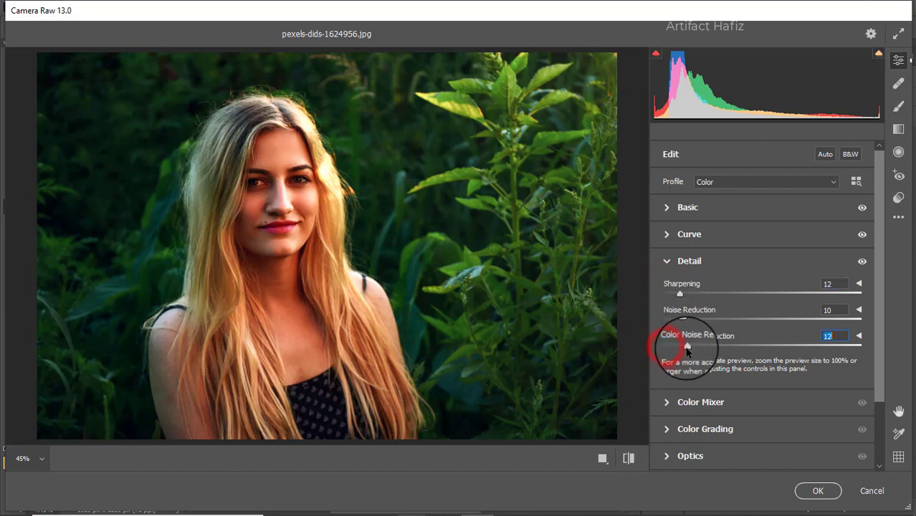
- In the Color Mixer, set the saturation of Reds to +32, Oranges to +12, Yellows to -16 and Greens to -66
{"action": "scroll", "coordinate": [686, 343], "scroll_direction": "down", "scroll_amount": 3}
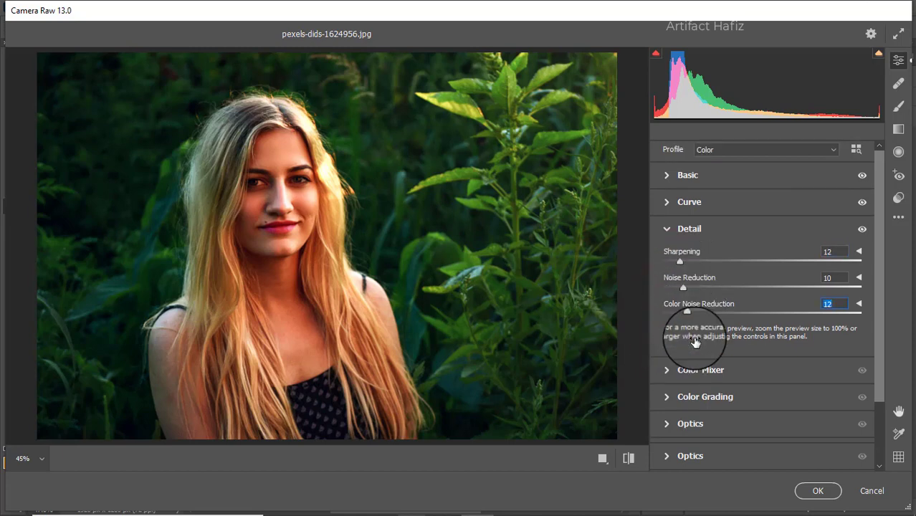
{"action": "left_click", "coordinate": [693, 324]}
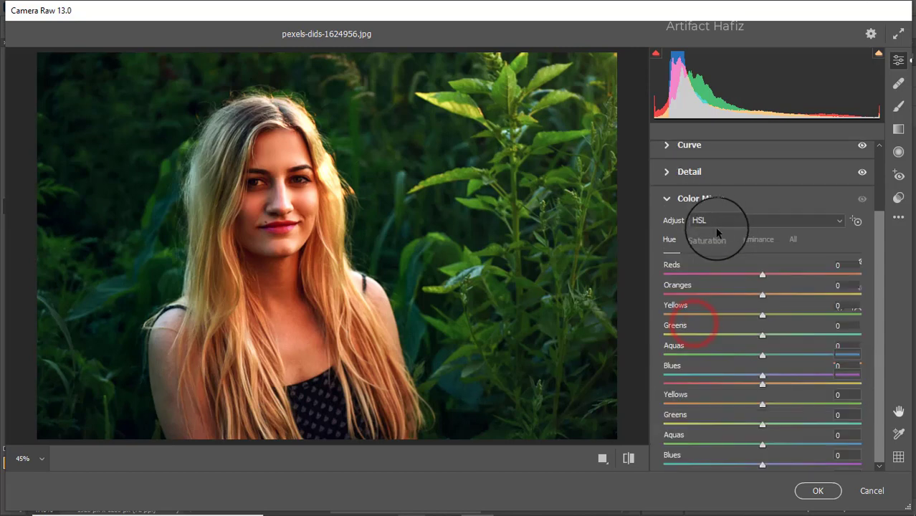
{"action": "left_click", "coordinate": [710, 239]}
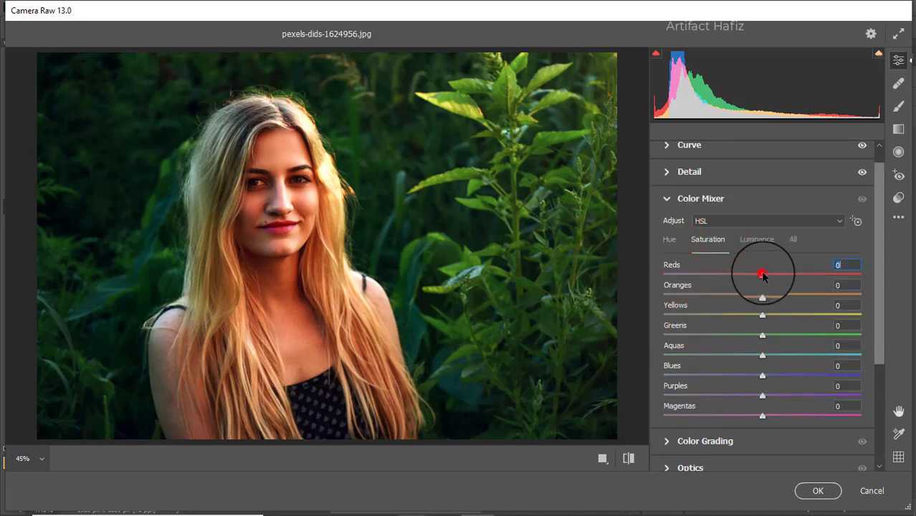
{"action": "left_click_drag", "start_coordinate": [762, 274], "coordinate": [815, 276]}
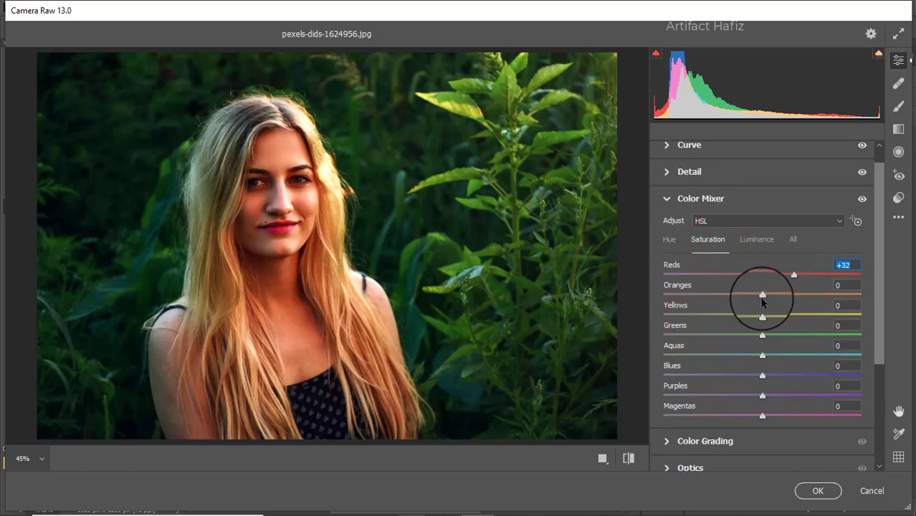
{"action": "left_click_drag", "start_coordinate": [762, 295], "coordinate": [696, 317]}
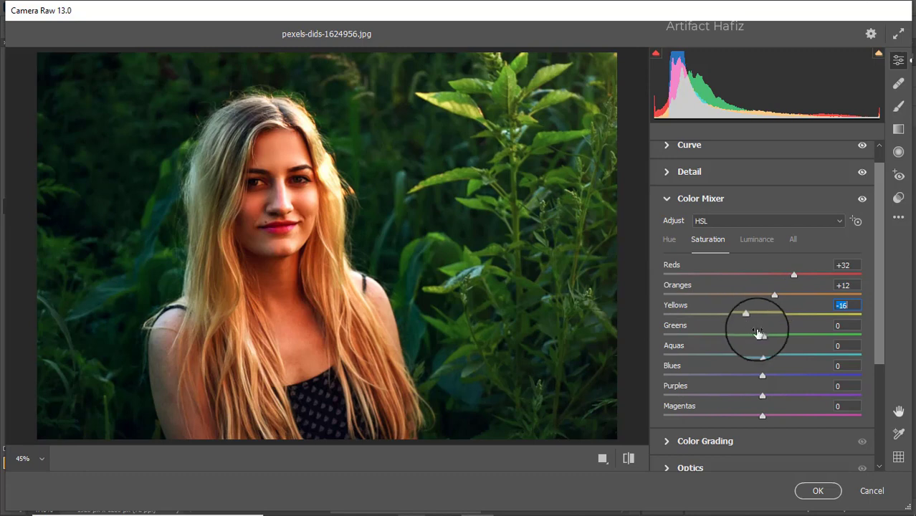
{"action": "left_click_drag", "start_coordinate": [764, 336], "coordinate": [692, 338]}
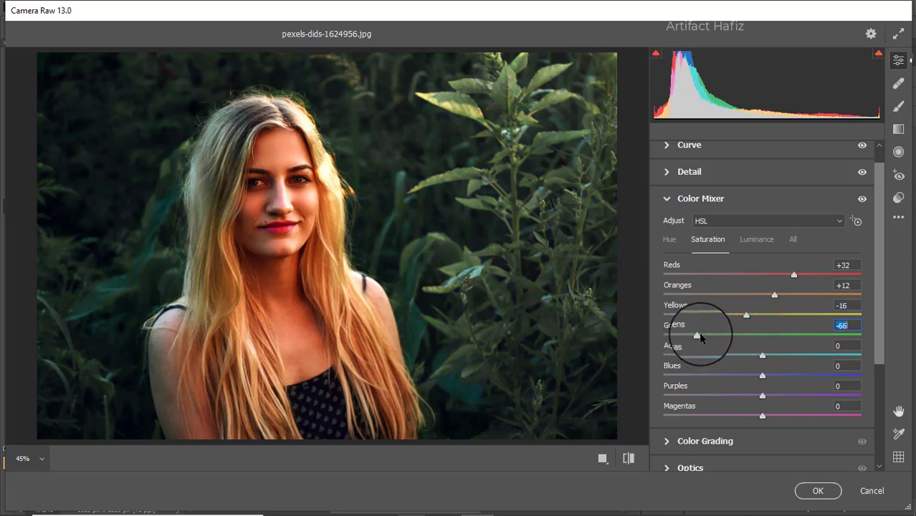
- Set the saturation of Oranges to -14, Reds to +3, Magentas to +12, Aquas to +9 and Blues to +14
{"action": "left_click_drag", "start_coordinate": [775, 296], "coordinate": [749, 304]}
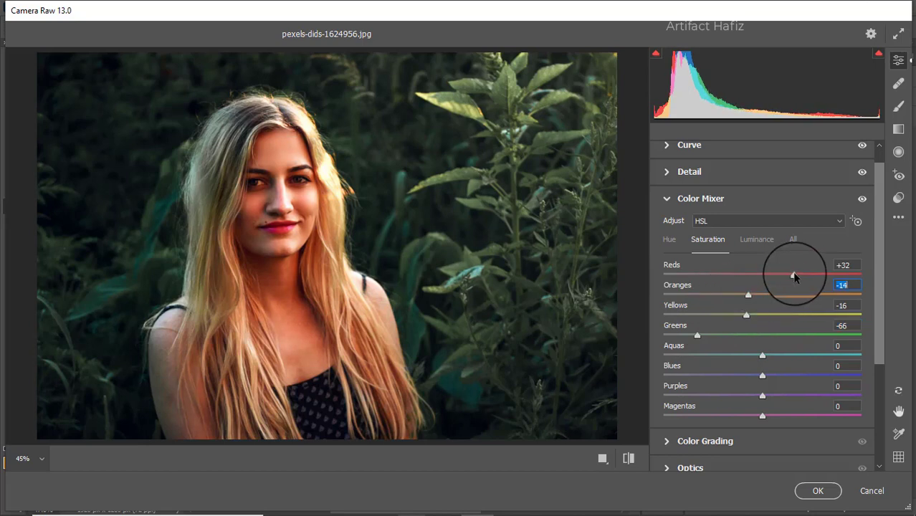
{"action": "left_click_drag", "start_coordinate": [798, 278], "coordinate": [768, 289]}
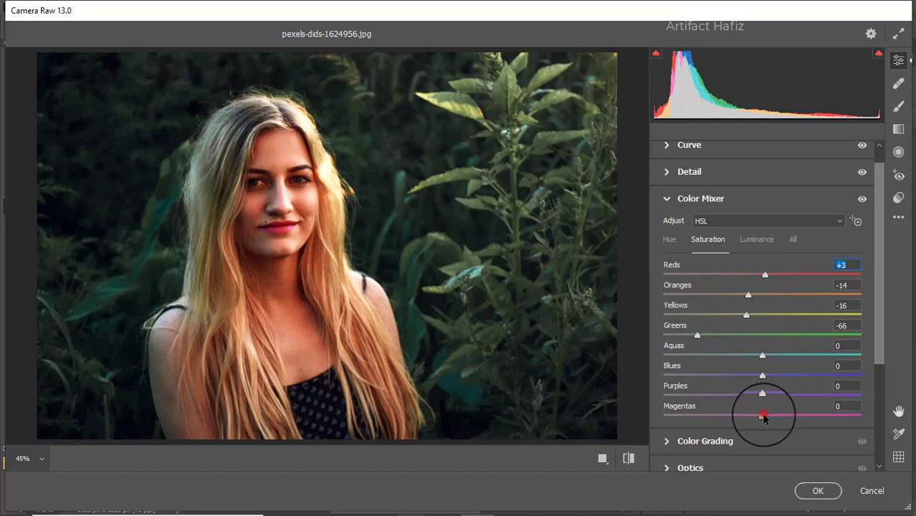
{"action": "left_click_drag", "start_coordinate": [763, 416], "coordinate": [708, 416]}
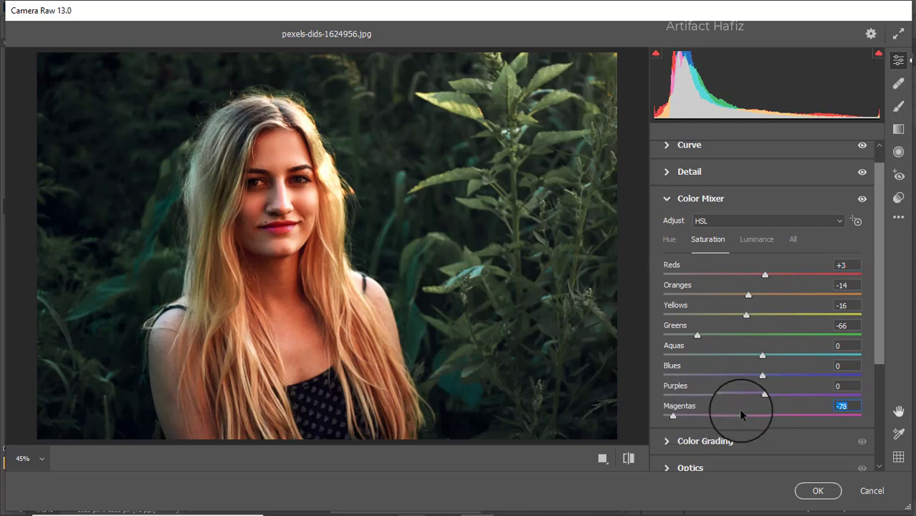
{"action": "left_click_drag", "start_coordinate": [821, 415], "coordinate": [789, 410]}
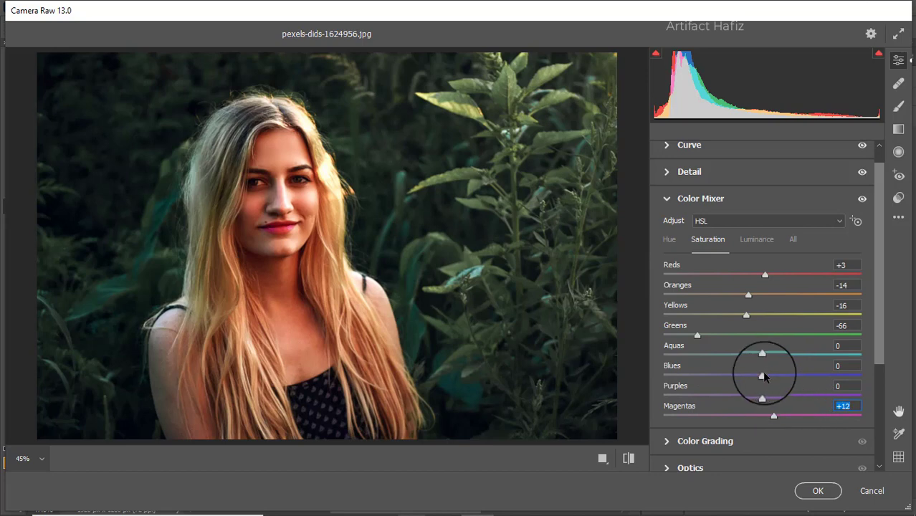
{"action": "left_click_drag", "start_coordinate": [762, 354], "coordinate": [772, 373]}
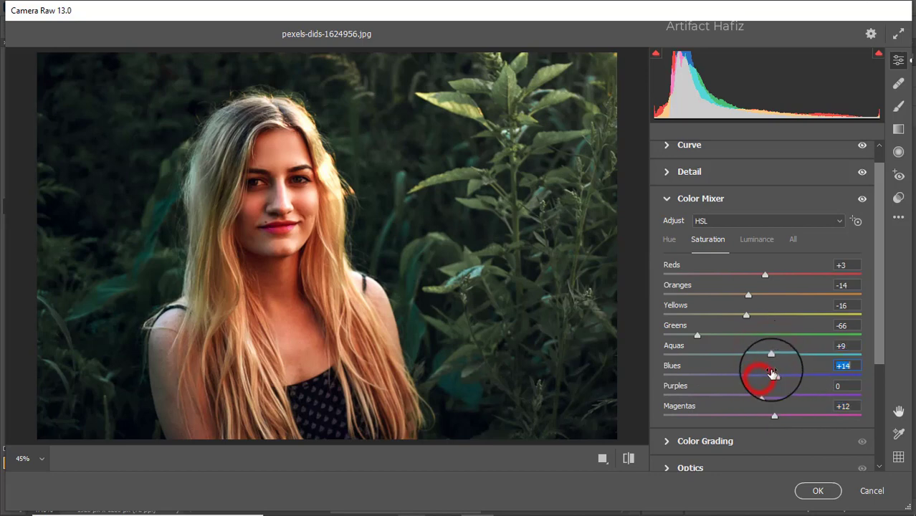
- Set the luminance of Oranges to +27 and Greens to +24 in the Color Mixer
{"action": "left_click", "coordinate": [758, 239]}
{"action": "left_click_drag", "start_coordinate": [762, 295], "coordinate": [783, 296]}
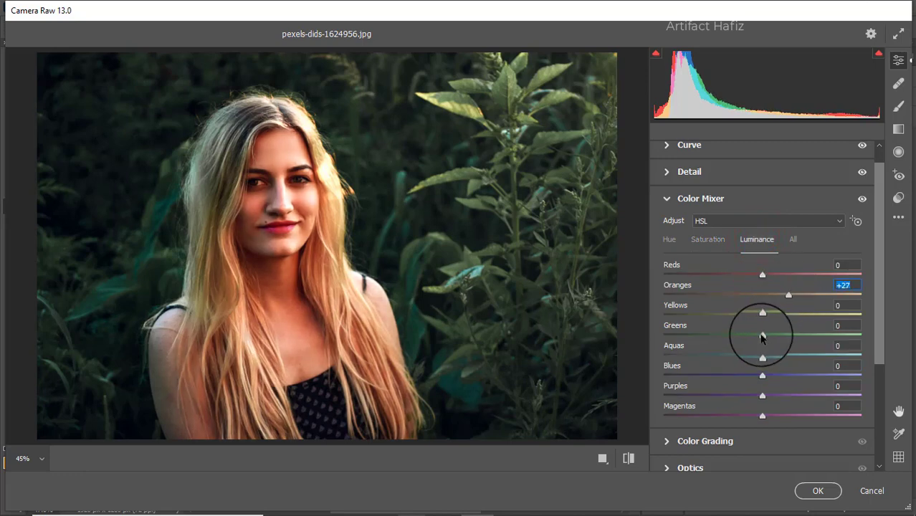
{"action": "left_click_drag", "start_coordinate": [762, 336], "coordinate": [784, 334]}
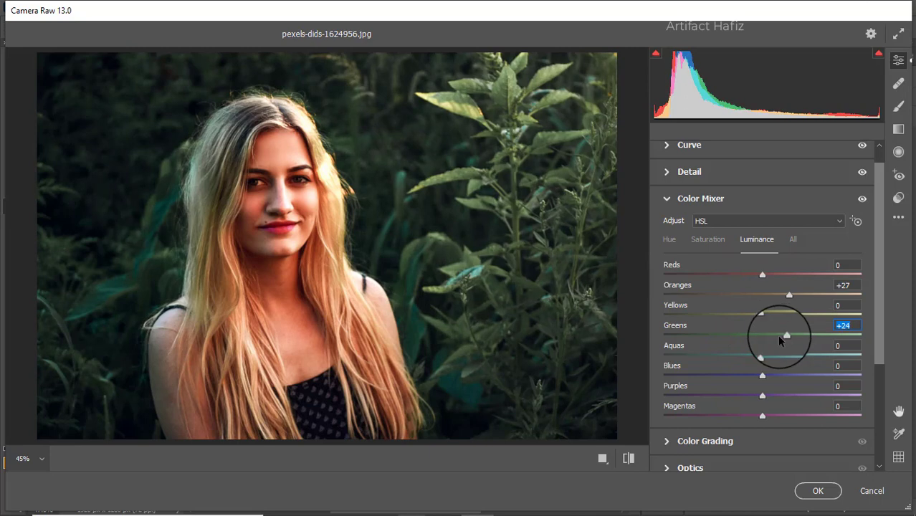
- Set the hue of Greens to -7, Yellows to -8, Aquas to -66, Blues to -67 and Oranges to +22
{"action": "left_click", "coordinate": [670, 240]}
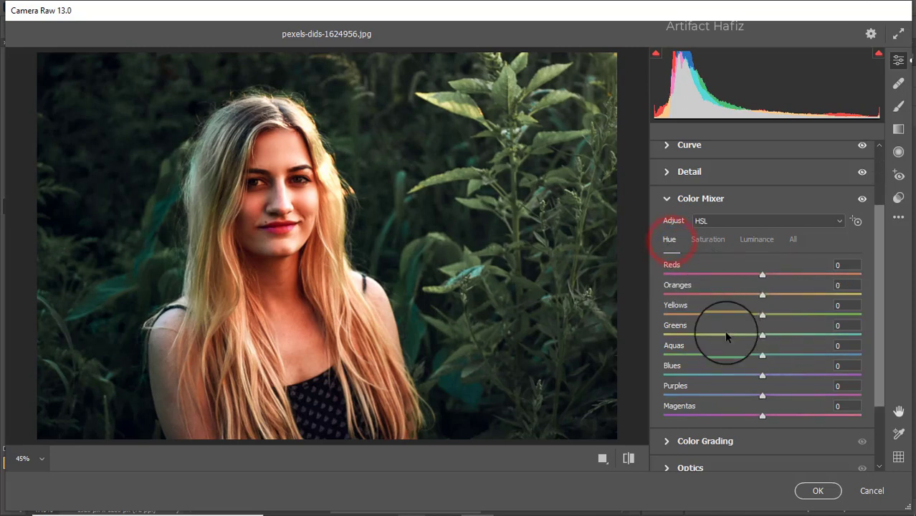
{"action": "left_click_drag", "start_coordinate": [762, 335], "coordinate": [821, 322]}
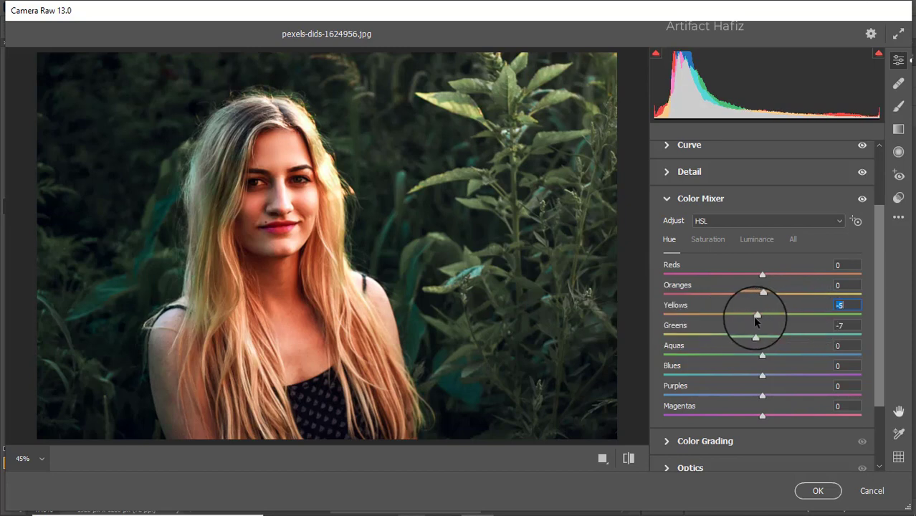
{"action": "left_click_drag", "start_coordinate": [756, 318], "coordinate": [748, 318]}
{"action": "left_click_drag", "start_coordinate": [763, 357], "coordinate": [699, 357]}
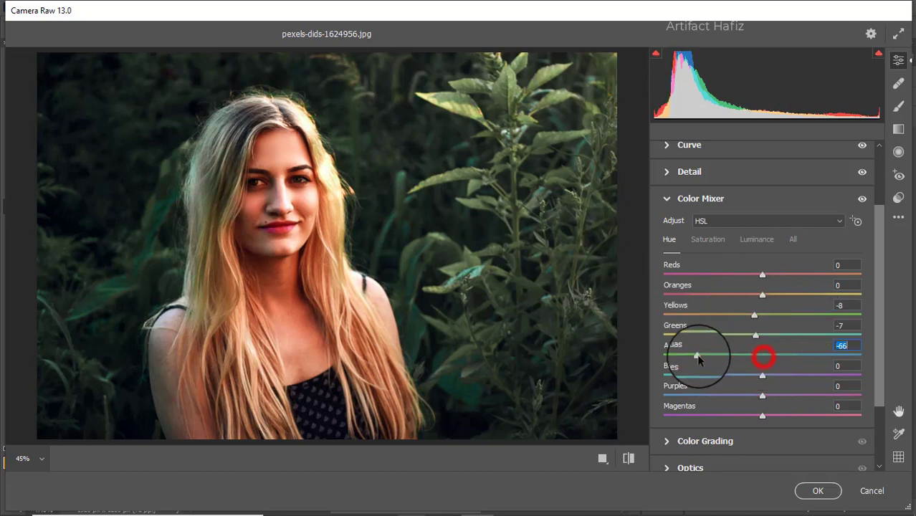
{"action": "left_click_drag", "start_coordinate": [762, 376], "coordinate": [699, 367]}
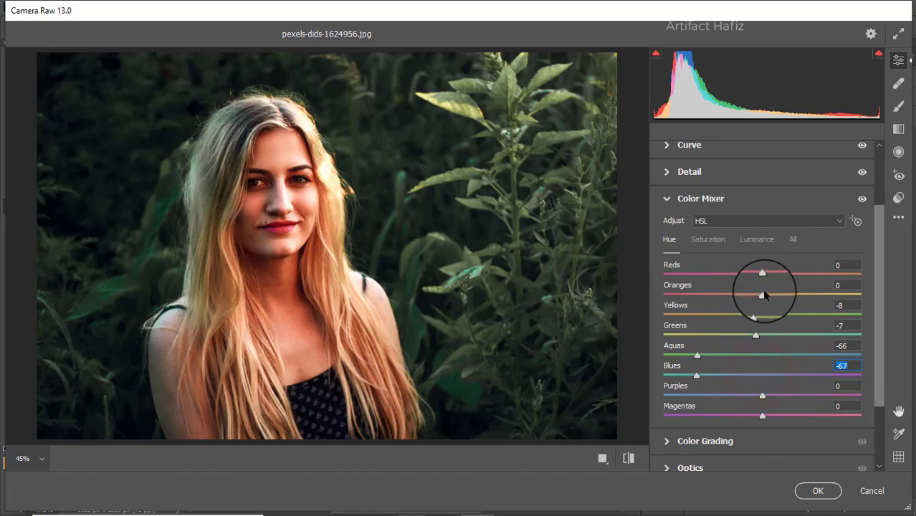
{"action": "left_click_drag", "start_coordinate": [763, 295], "coordinate": [785, 302]}
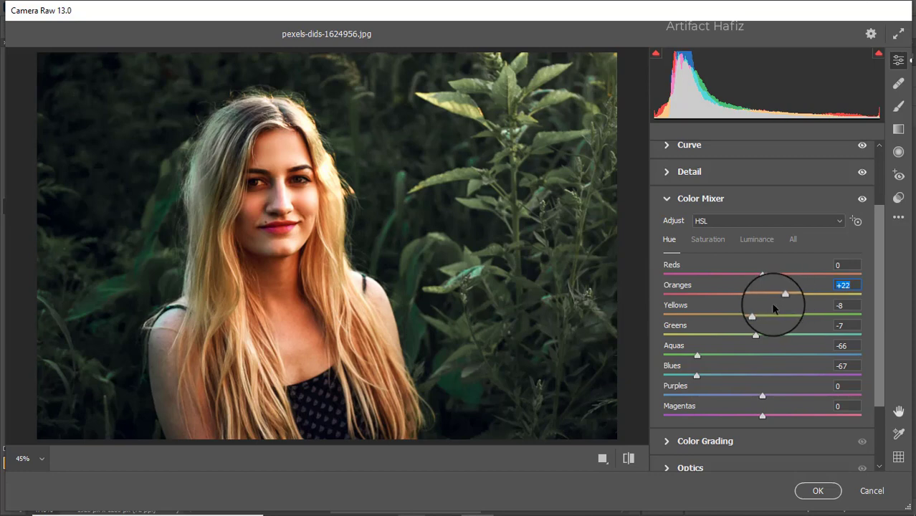
- In Color Grading, tint the shadows slightly blue, the highlights orange and the midtones green with hue 108 and saturation 15
{"action": "scroll", "coordinate": [768, 305], "scroll_direction": "down", "scroll_amount": 3}
{"action": "left_click", "coordinate": [701, 351]}
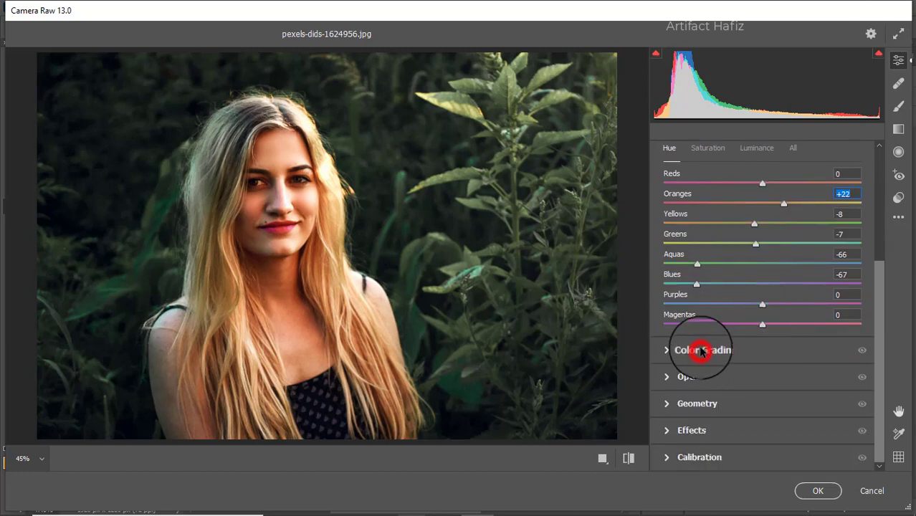
{"action": "left_click", "coordinate": [719, 356]}
{"action": "left_click_drag", "start_coordinate": [719, 355], "coordinate": [689, 334]}
{"action": "left_click_drag", "start_coordinate": [680, 404], "coordinate": [686, 435]}
{"action": "mouse_move", "coordinate": [802, 365]}
{"action": "left_mouse_down"}
{"action": "mouse_move", "coordinate": [813, 323]}
{"action": "mouse_move", "coordinate": [739, 372]}
{"action": "mouse_move", "coordinate": [876, 319]}
{"action": "mouse_move", "coordinate": [705, 359]}
{"action": "mouse_move", "coordinate": [865, 323]}
{"action": "left_mouse_up"}
{"action": "mouse_move", "coordinate": [761, 247]}
{"action": "left_mouse_down"}
{"action": "mouse_move", "coordinate": [775, 244]}
{"action": "mouse_move", "coordinate": [716, 252]}
{"action": "mouse_move", "coordinate": [746, 202]}
{"action": "mouse_move", "coordinate": [729, 304]}
{"action": "mouse_move", "coordinate": [783, 307]}
{"action": "mouse_move", "coordinate": [851, 280]}
{"action": "mouse_move", "coordinate": [834, 207]}
{"action": "mouse_move", "coordinate": [756, 203]}
{"action": "mouse_move", "coordinate": [720, 237]}
{"action": "mouse_move", "coordinate": [783, 172]}
{"action": "mouse_move", "coordinate": [710, 213]}
{"action": "mouse_move", "coordinate": [713, 206]}
{"action": "left_mouse_up"}
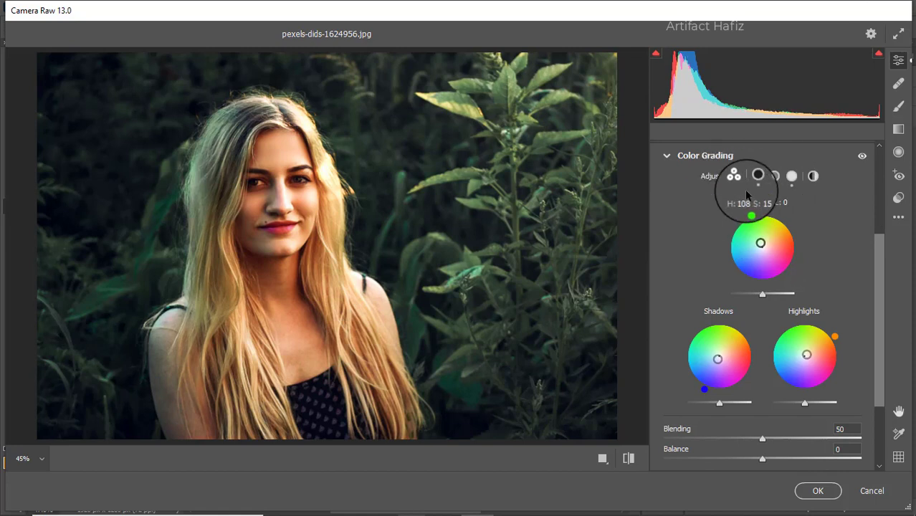
- In Calibration, set the primary saturations to +36 for green, -28 for red and -11 for blue
{"action": "scroll", "coordinate": [774, 237], "scroll_direction": "down", "scroll_amount": 3}
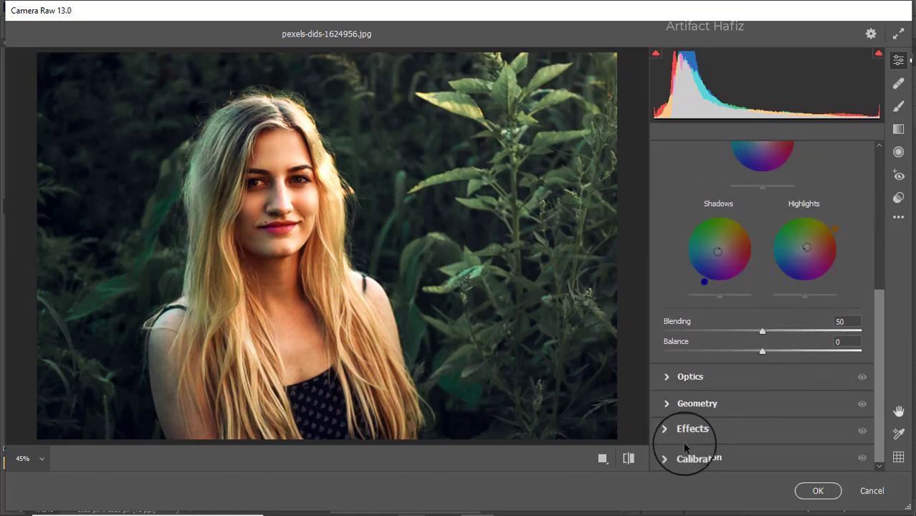
{"action": "left_click", "coordinate": [683, 458]}
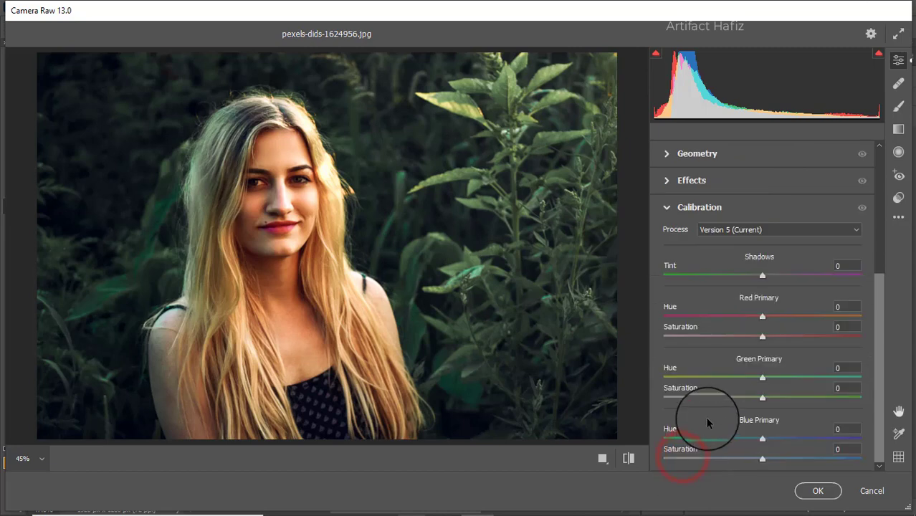
{"action": "mouse_move", "coordinate": [762, 396]}
{"action": "left_mouse_down"}
{"action": "mouse_move", "coordinate": [811, 394]}
{"action": "mouse_move", "coordinate": [798, 393]}
{"action": "left_mouse_up"}
{"action": "left_click_drag", "start_coordinate": [763, 336], "coordinate": [742, 342]}
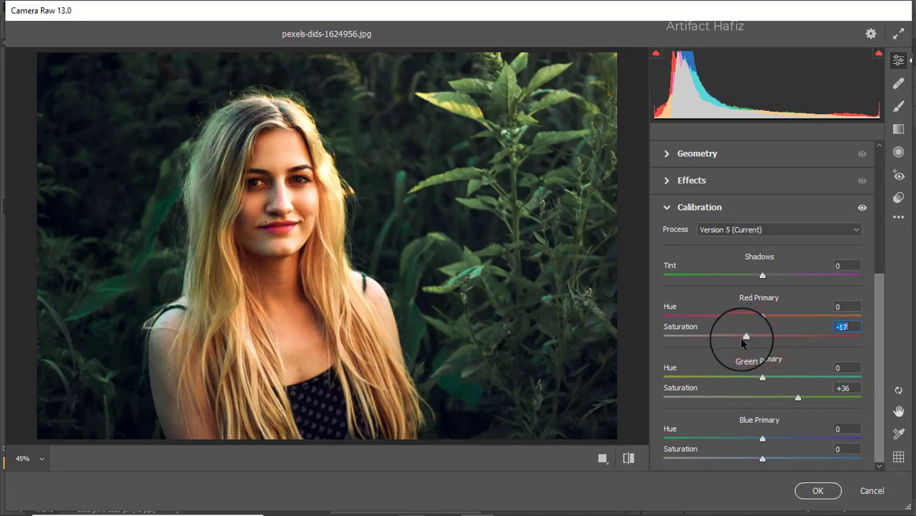
{"action": "left_click_drag", "start_coordinate": [761, 458], "coordinate": [751, 461]}
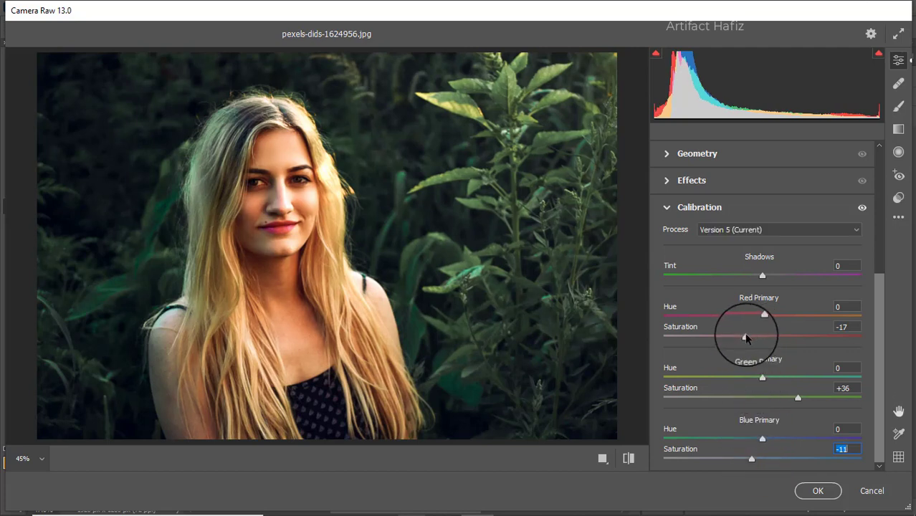
{"action": "left_click_drag", "start_coordinate": [746, 336], "coordinate": [734, 338]}
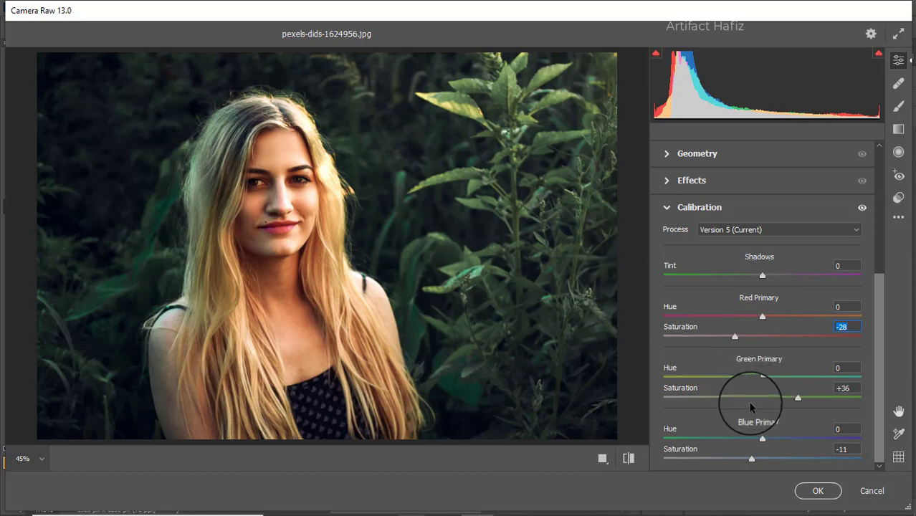
- Add graduated filters with Exposure -1.80 from the photo's lower-right and upper-left corners inward towards the woman
{"action": "left_click", "coordinate": [900, 127]}
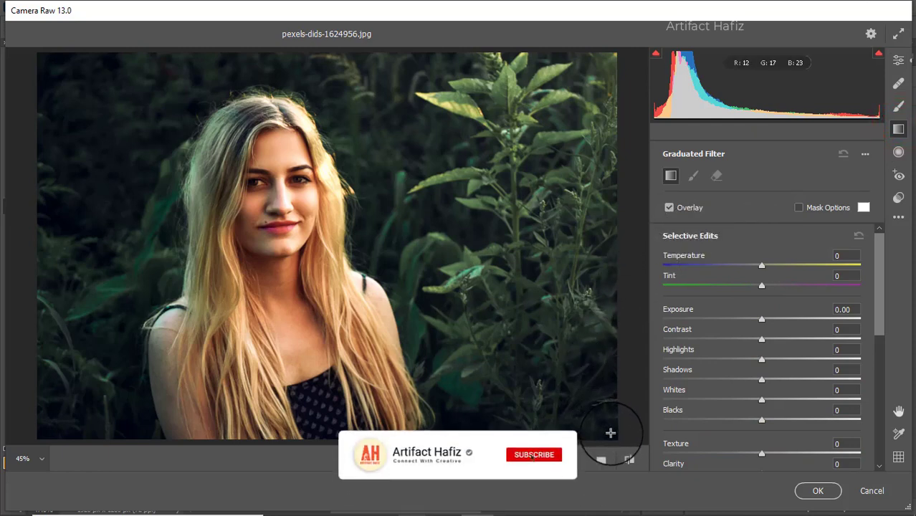
{"action": "mouse_move", "coordinate": [614, 434]}
{"action": "left_mouse_down"}
{"action": "mouse_move", "coordinate": [513, 365]}
{"action": "mouse_move", "coordinate": [491, 266]}
{"action": "mouse_move", "coordinate": [502, 247]}
{"action": "left_mouse_up"}
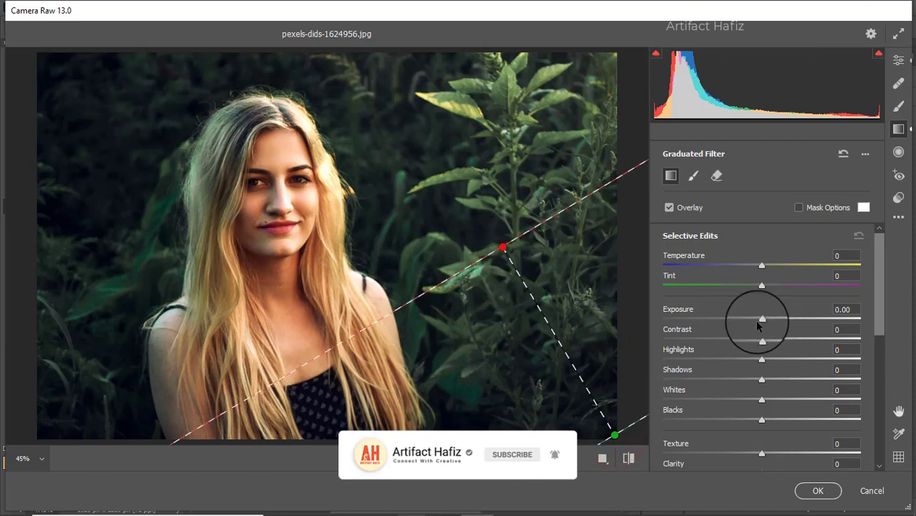
{"action": "left_click_drag", "start_coordinate": [762, 319], "coordinate": [717, 319]}
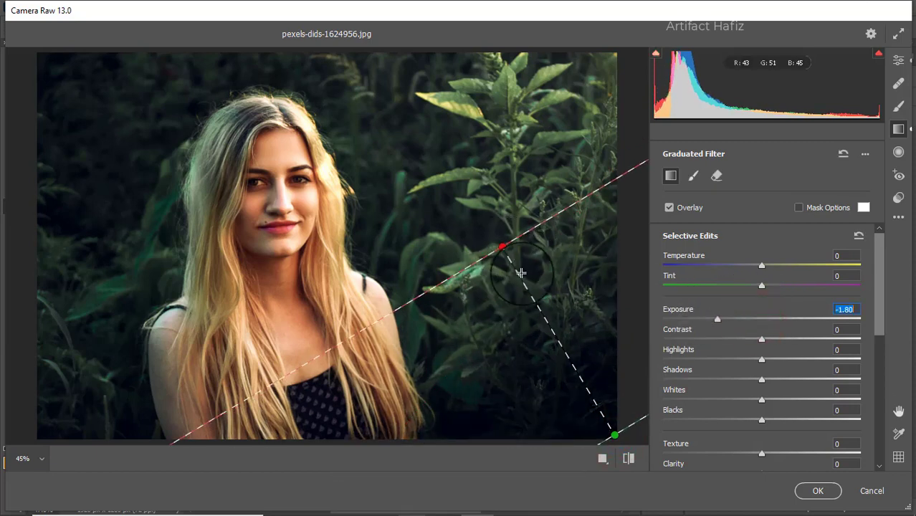
{"action": "left_click_drag", "start_coordinate": [504, 248], "coordinate": [431, 175]}
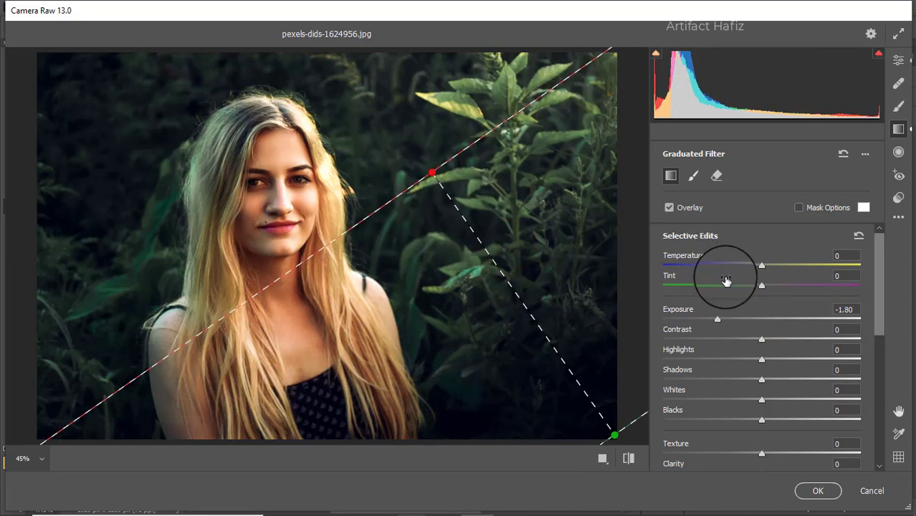
{"action": "left_click_drag", "start_coordinate": [68, 58], "coordinate": [208, 220]}
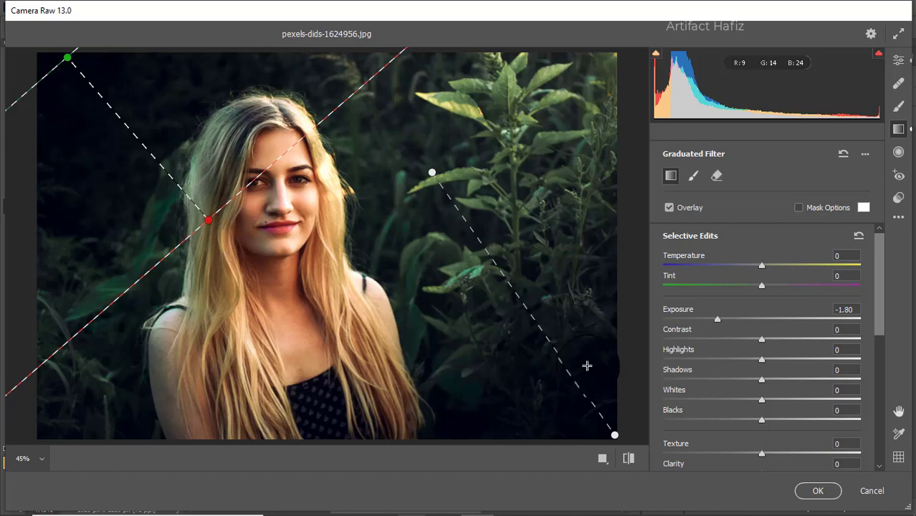
- Raise the upper-left graduated filter's Exposure and set its Dehaze to +5, and set the lower-right filter's Blacks to +12
{"action": "left_click_drag", "start_coordinate": [718, 319], "coordinate": [748, 324]}
{"action": "scroll", "coordinate": [771, 418], "scroll_direction": "down", "scroll_amount": 4}
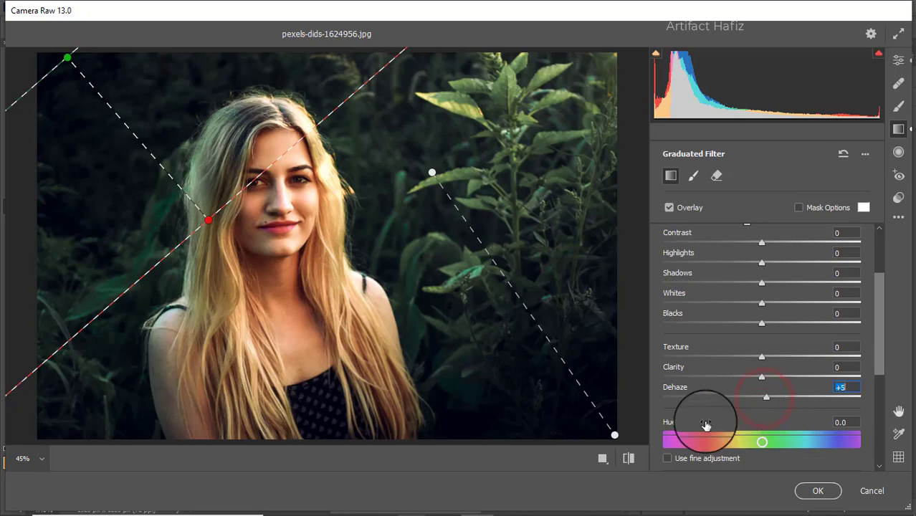
{"action": "left_click", "coordinate": [614, 435]}
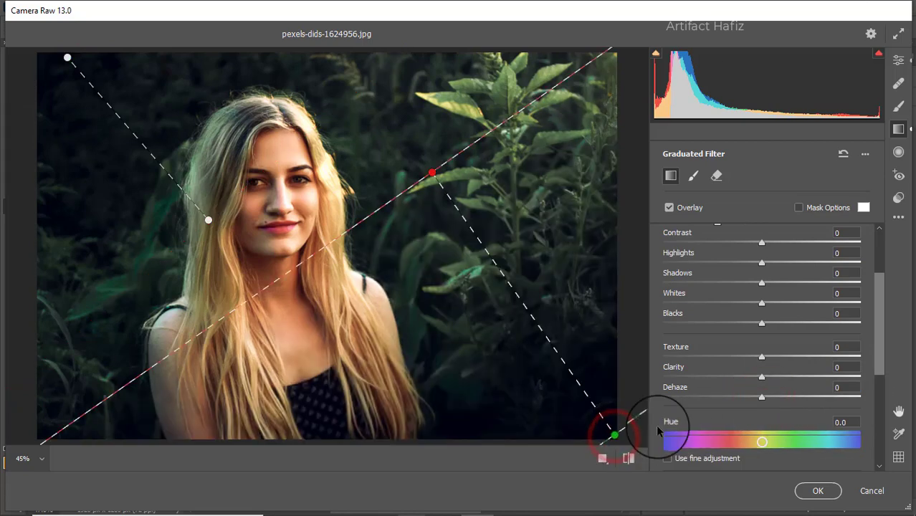
{"action": "left_click_drag", "start_coordinate": [762, 324], "coordinate": [776, 326]}
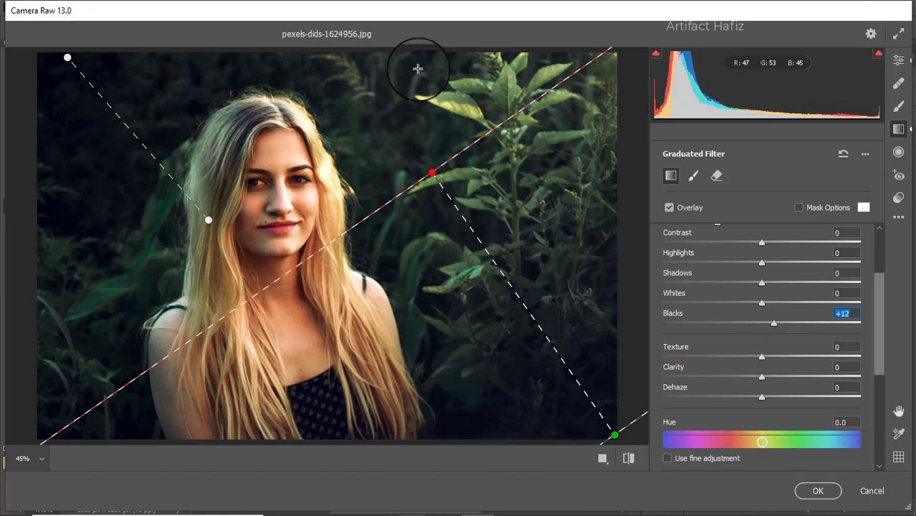
- Add a graduated filter from the photo's top edge down across the woman to chest level, with Exposure +1.35 and Blacks 0
{"action": "left_click_drag", "start_coordinate": [413, 55], "coordinate": [450, 184]}
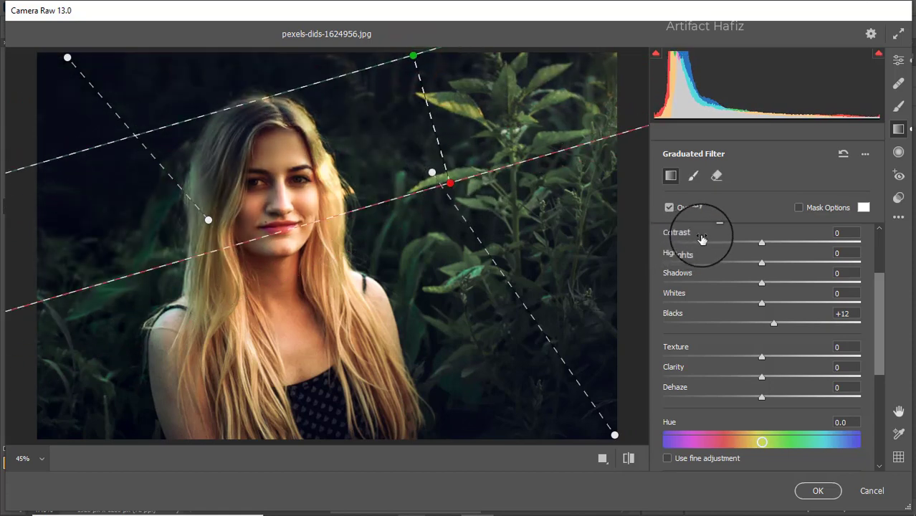
{"action": "left_click_drag", "start_coordinate": [774, 323], "coordinate": [761, 322]}
{"action": "scroll", "coordinate": [758, 309], "scroll_direction": "up", "scroll_amount": 2}
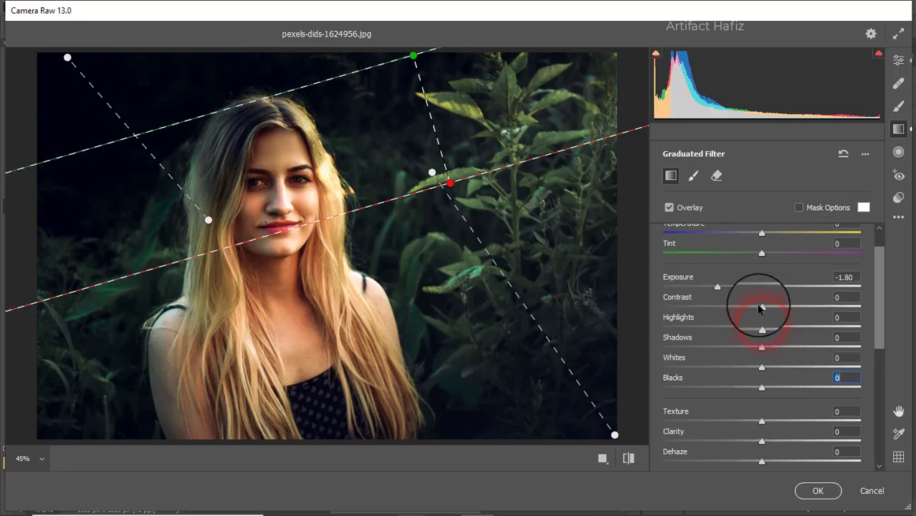
{"action": "left_click_drag", "start_coordinate": [725, 286], "coordinate": [793, 291]}
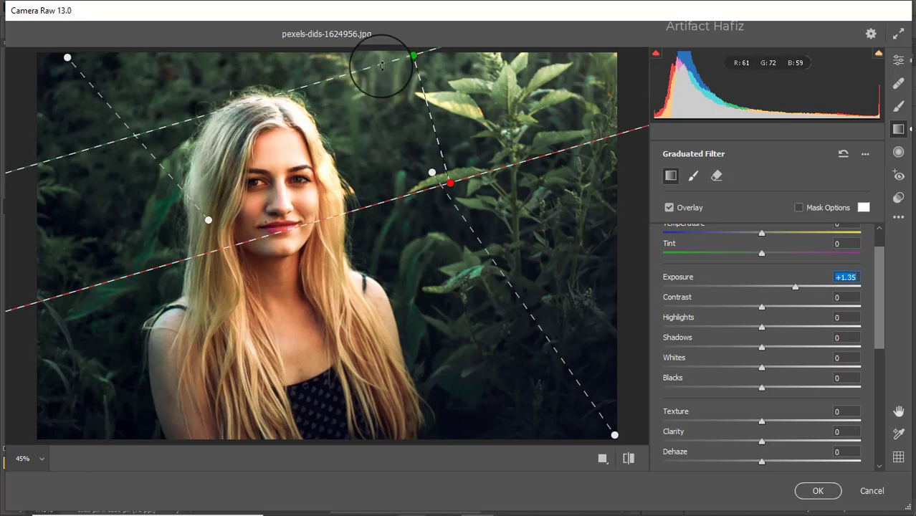
{"action": "left_click_drag", "start_coordinate": [415, 58], "coordinate": [420, 109]}
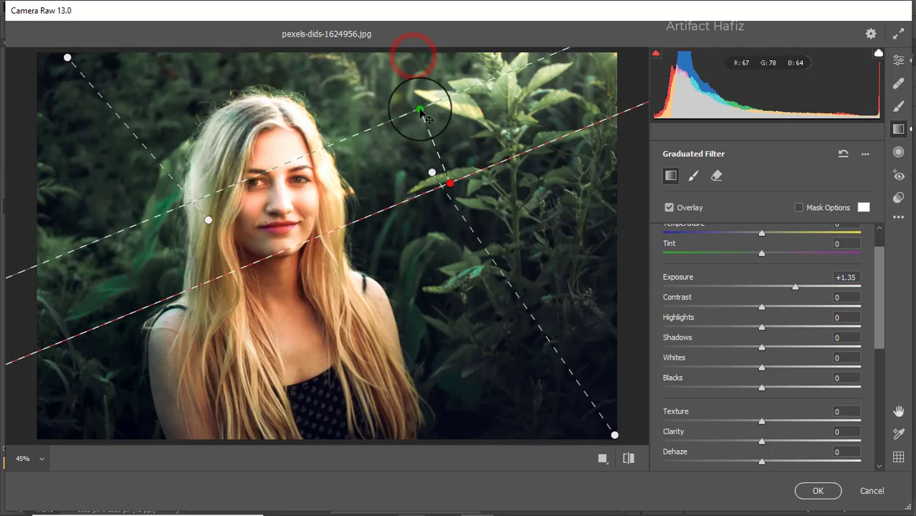
{"action": "left_click_drag", "start_coordinate": [450, 185], "coordinate": [473, 259]}
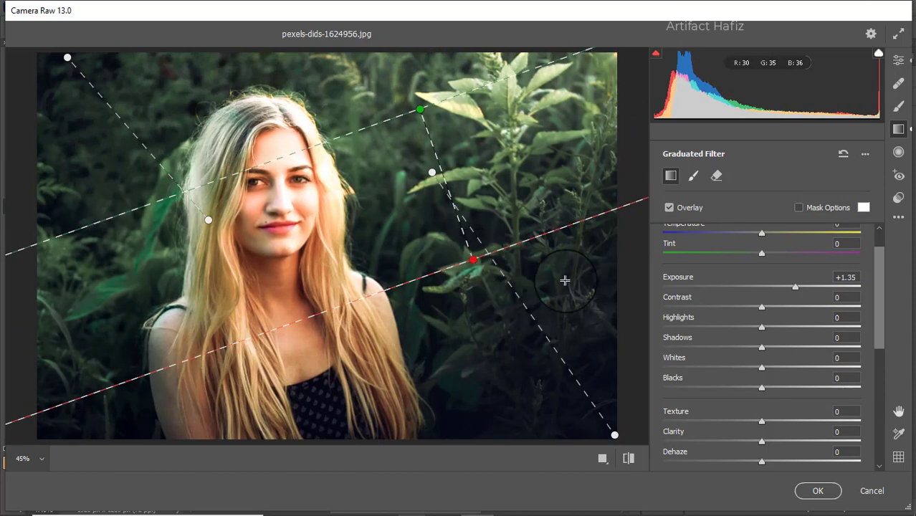
- Set the top graduated filter's Exposure to +0.30, Highlights to -38 and Whites to +28
{"action": "left_click_drag", "start_coordinate": [797, 288], "coordinate": [779, 288]}
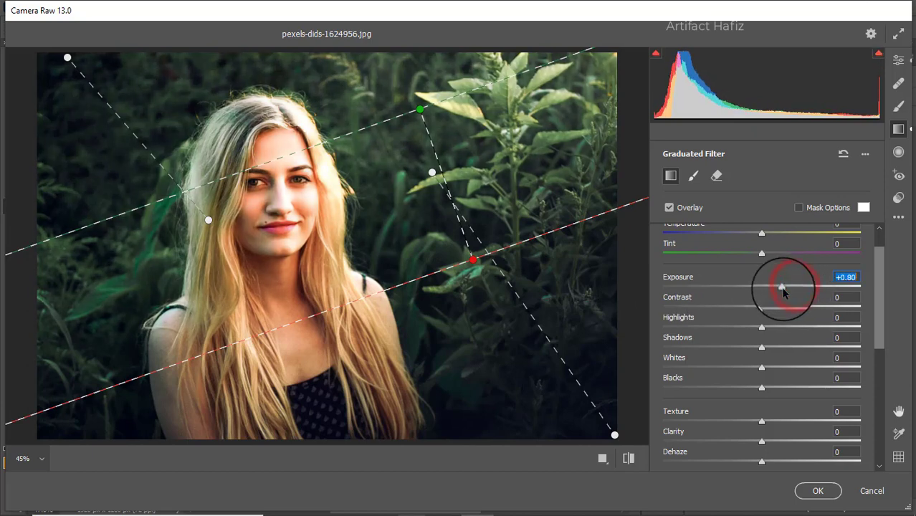
{"action": "left_click_drag", "start_coordinate": [761, 327], "coordinate": [735, 330]}
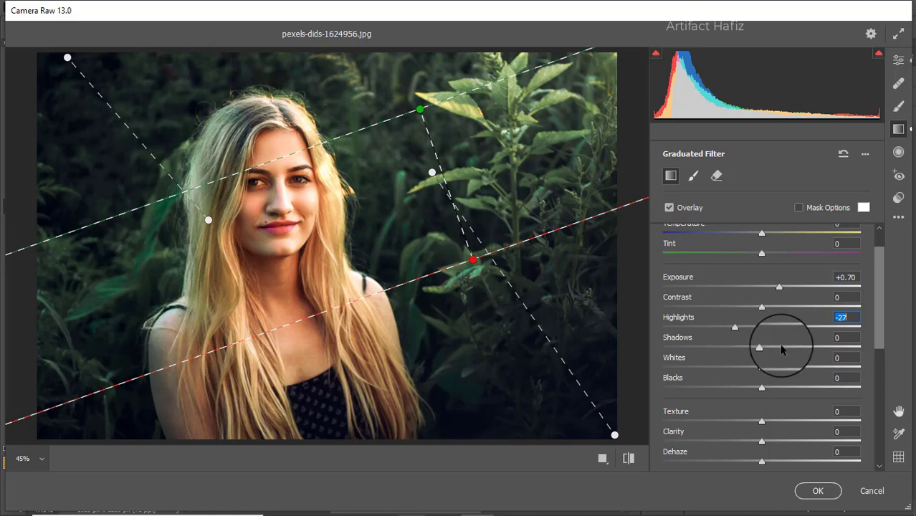
{"action": "left_click_drag", "start_coordinate": [735, 328], "coordinate": [724, 322]}
{"action": "left_click_drag", "start_coordinate": [779, 287], "coordinate": [774, 288]}
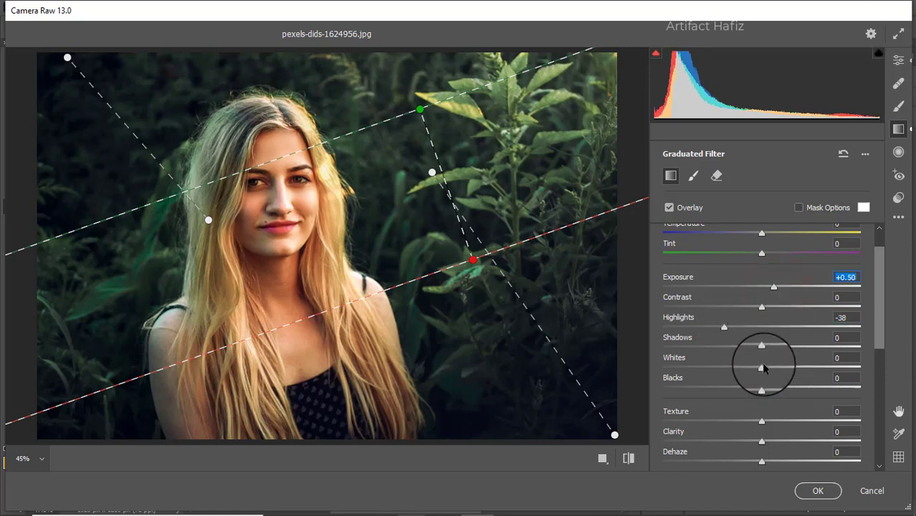
{"action": "left_click_drag", "start_coordinate": [763, 369], "coordinate": [791, 366]}
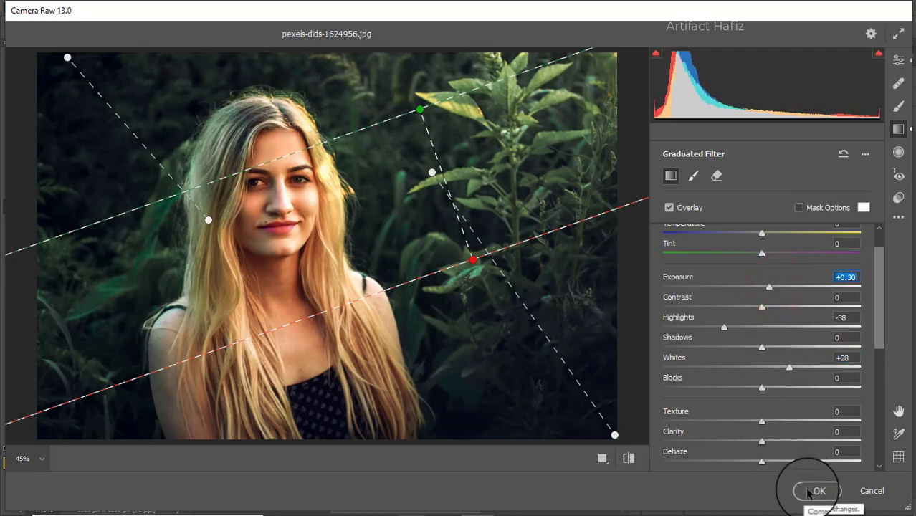
- Compare the photo before and after side by side and apply the Camera Raw adjustments to the layer
{"action": "left_click", "coordinate": [897, 63]}
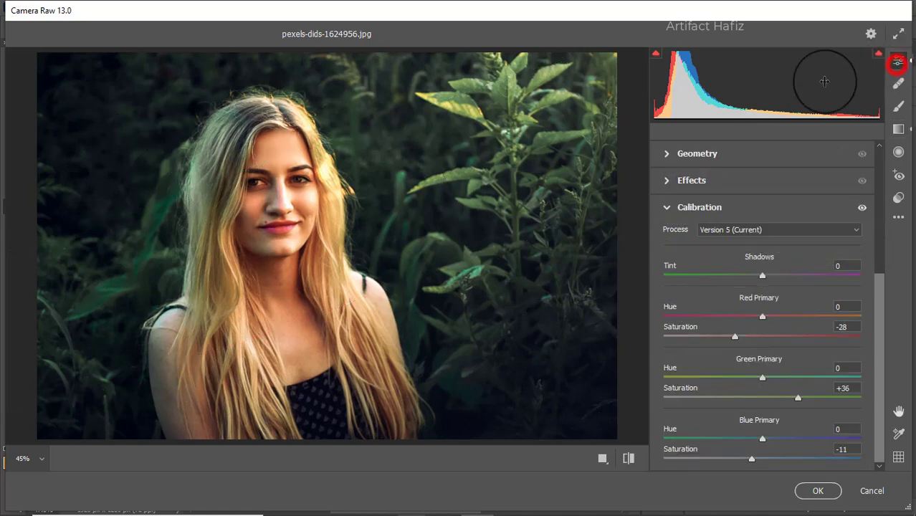
{"action": "left_click", "coordinate": [602, 458]}
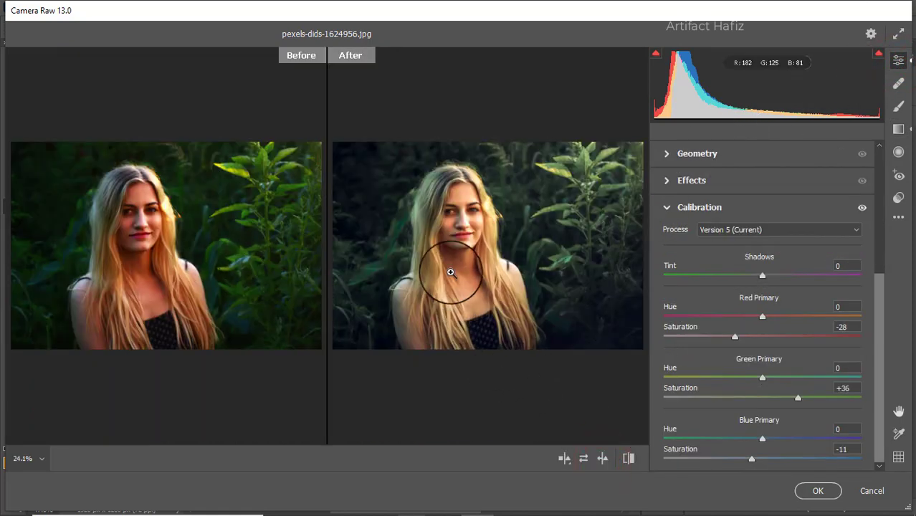
{"action": "scroll", "coordinate": [544, 276], "scroll_direction": "down", "scroll_amount": 1}
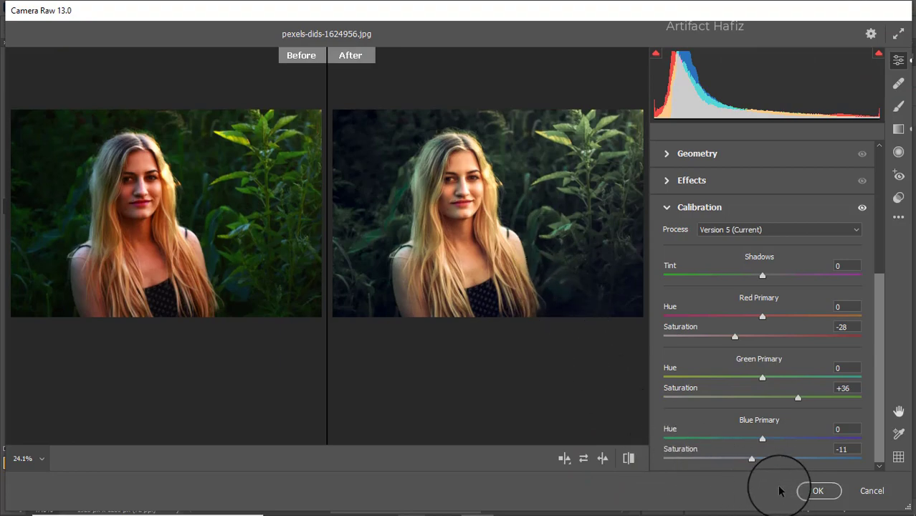
{"action": "left_click", "coordinate": [814, 491]}
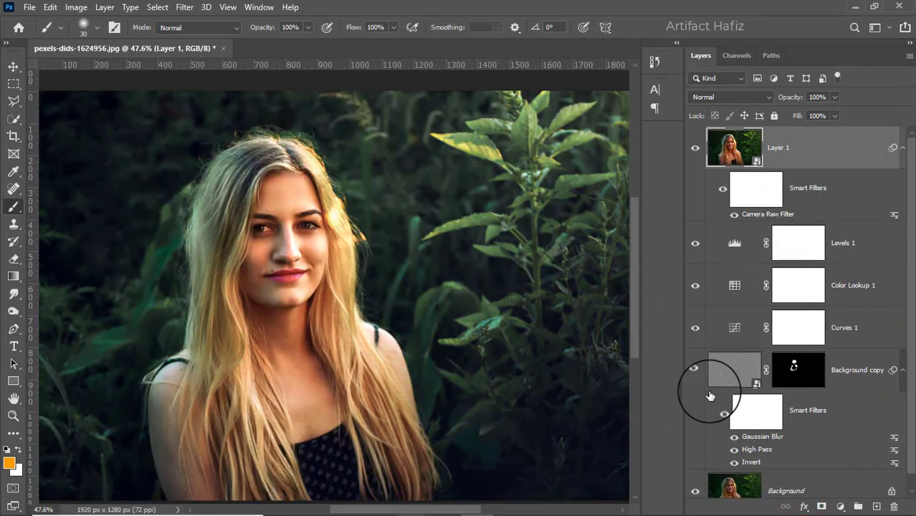
- Toggle all layers above the Background off and on to compare the original photo with the graded result
{"action": "scroll", "coordinate": [709, 400], "scroll_direction": "down", "scroll_amount": 1}
{"action": "key", "text": "alt"}
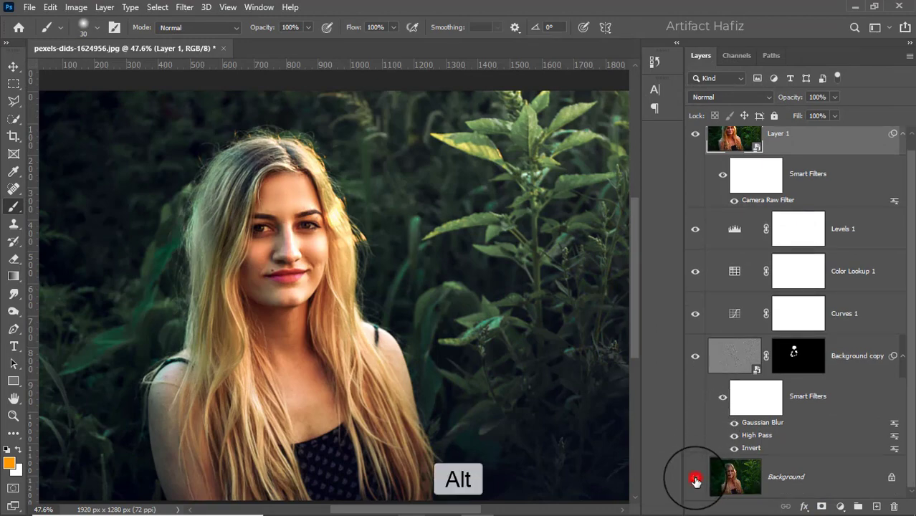
{"action": "left_click", "coordinate": [695, 480], "text": "alt"}
{"action": "left_click", "coordinate": [695, 480], "text": "alt"}
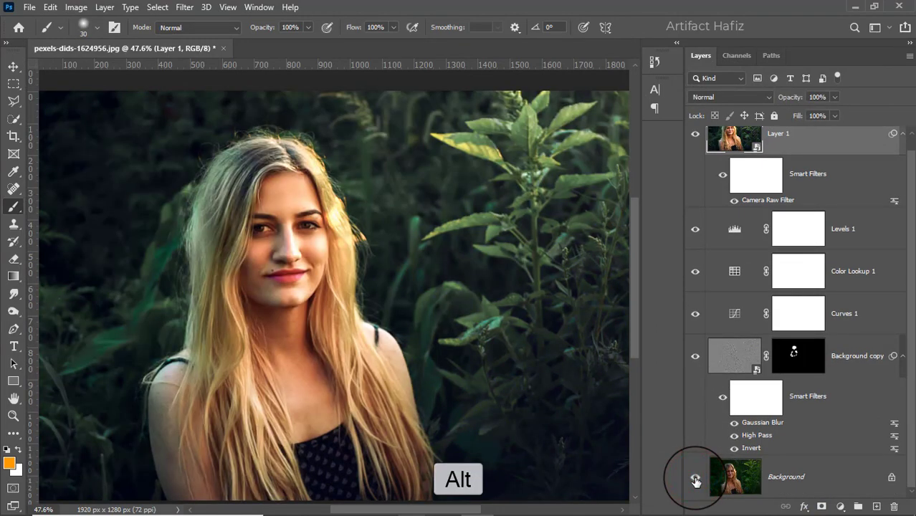
{"action": "left_click", "coordinate": [696, 480], "text": "alt"}
{"action": "left_click", "coordinate": [695, 480], "text": "alt"}
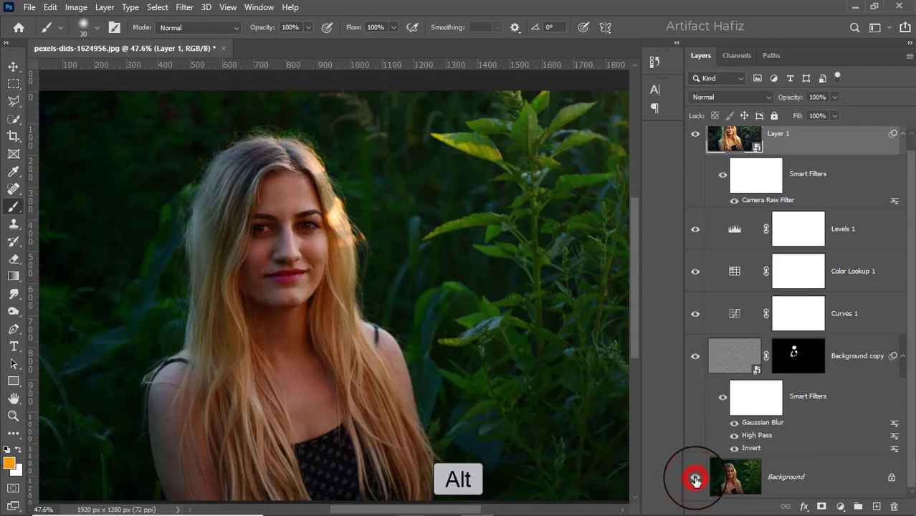